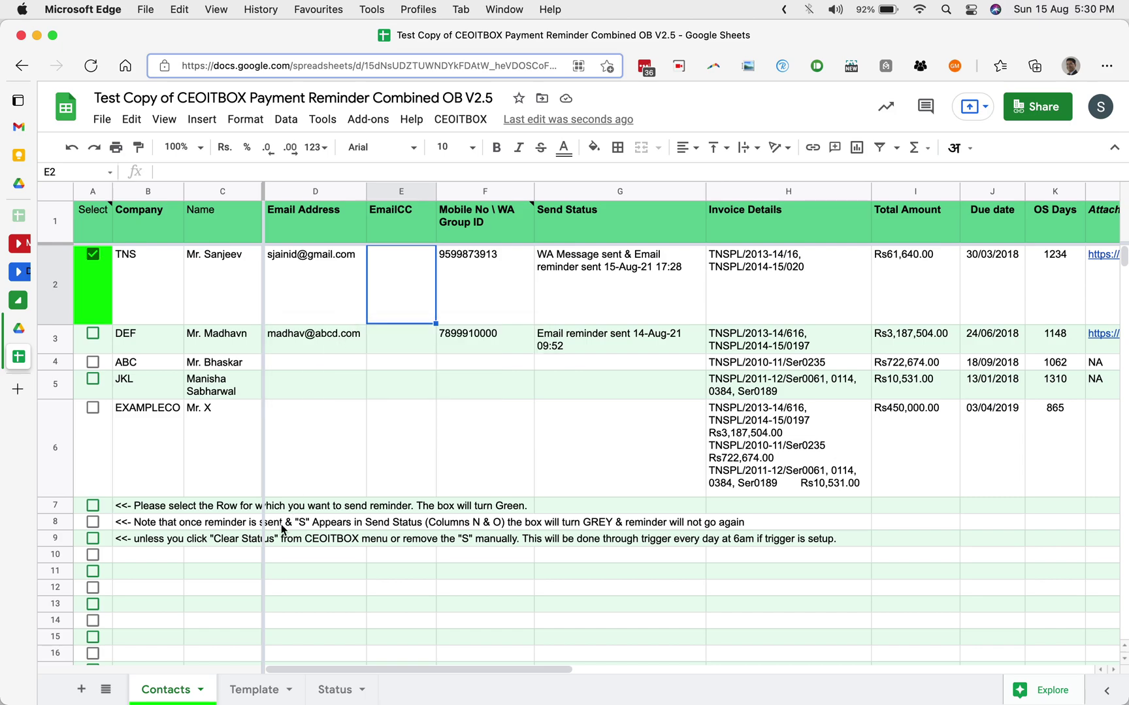
# In the Template sheet's email body, make the "Payment Due Status for ${"Company"}" line bold with <b> and </b> tags
pyautogui.click(259, 691)
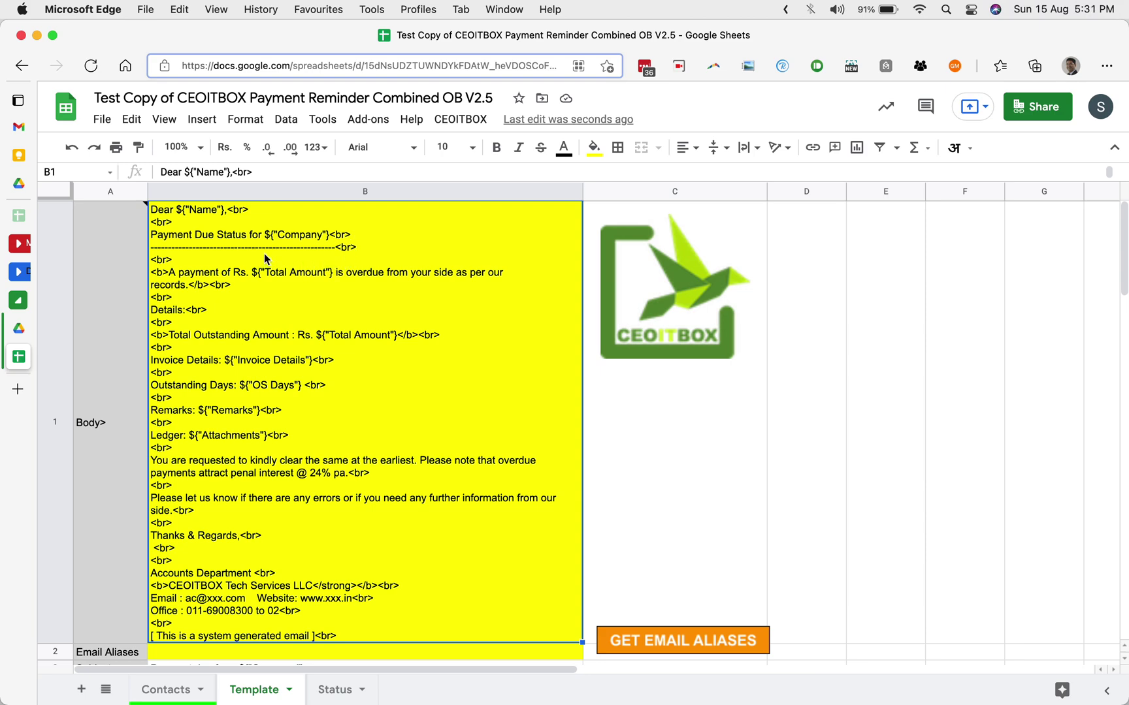
pyautogui.doubleClick(280, 241)
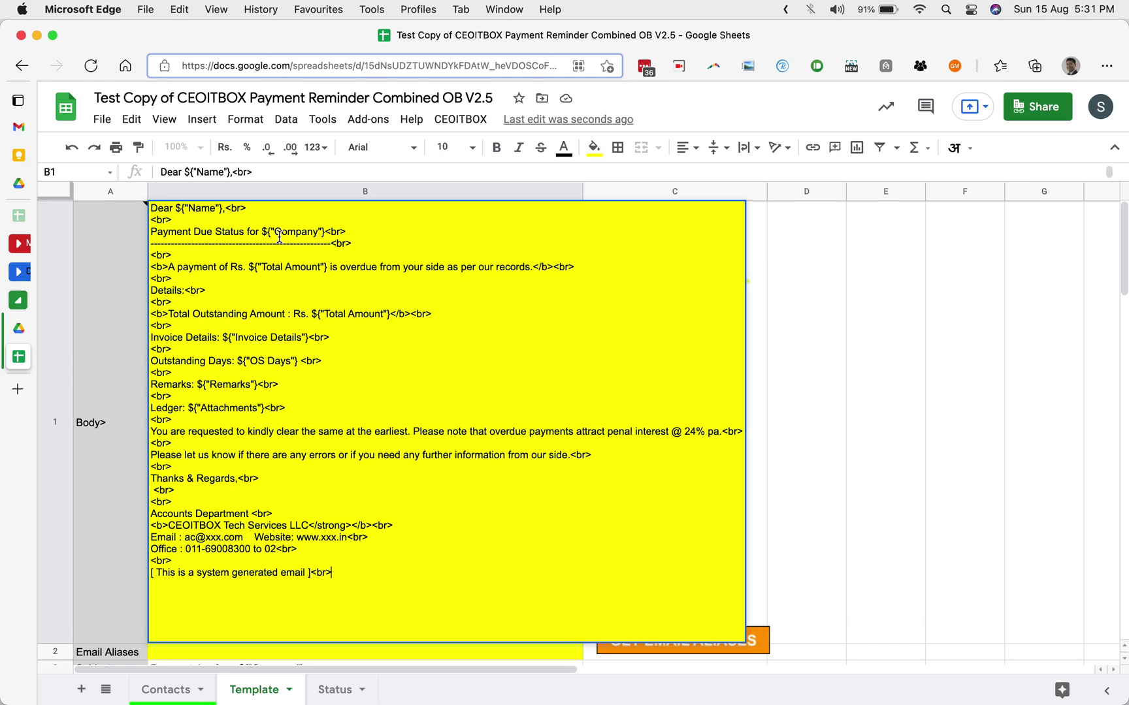
pyautogui.write('<br></')
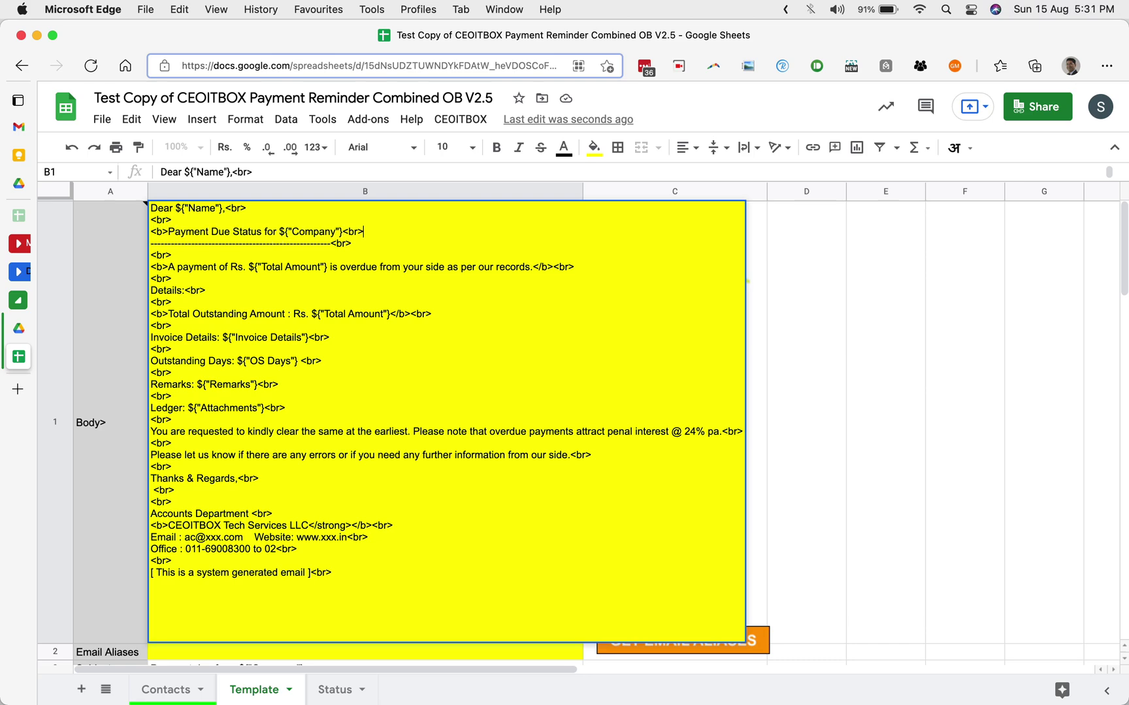
pyautogui.write('b')
pyautogui.click(758, 314)
pyautogui.click(458, 358)
# Examine the template's subject and body variables and compare them with the column headings in the Contacts sheet
pyautogui.press('Down')
pyautogui.press('Down')
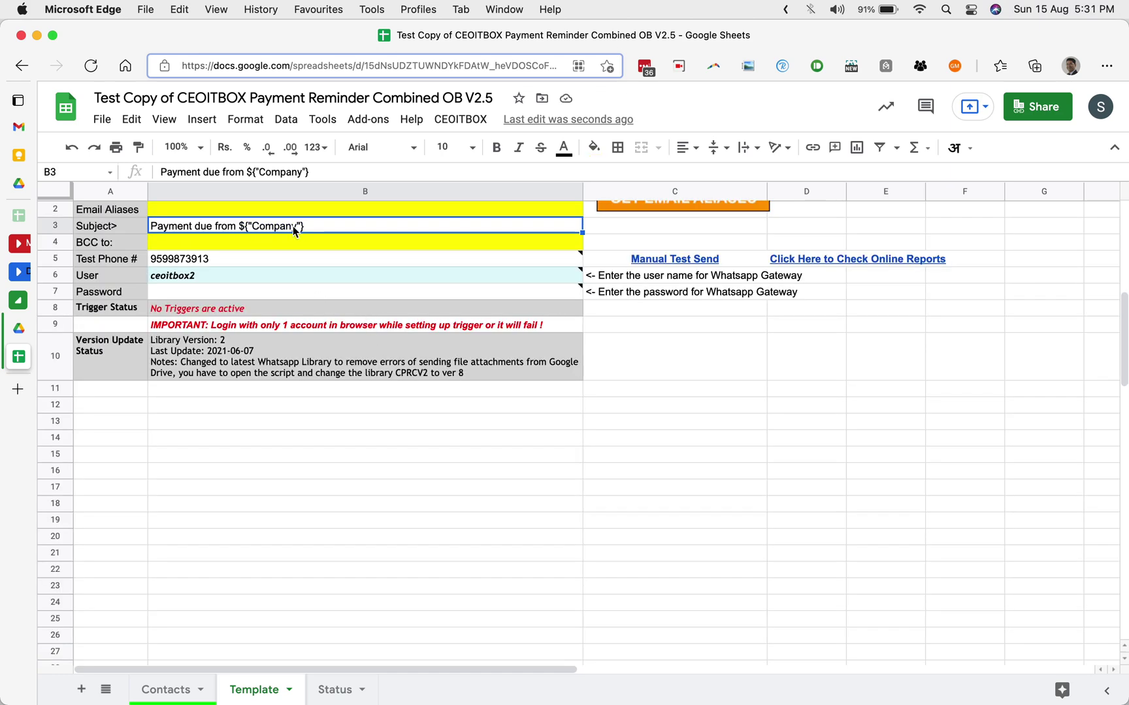
pyautogui.click(181, 690)
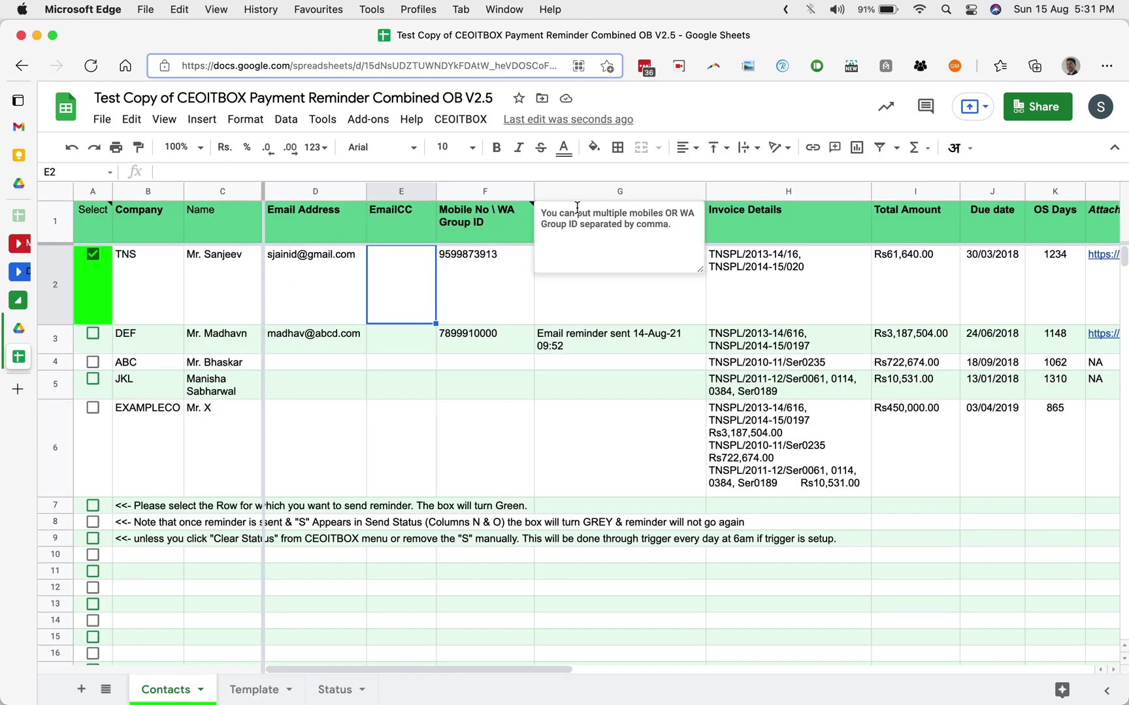
pyautogui.click(254, 690)
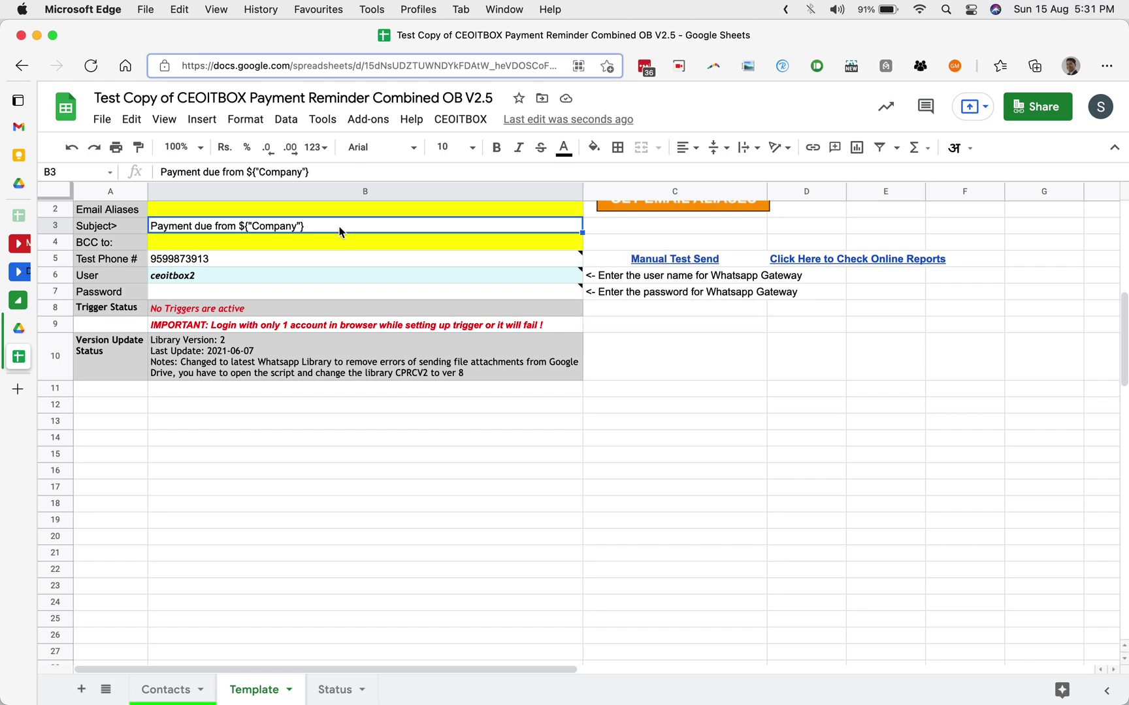
pyautogui.press('Up')
pyautogui.press('Up')
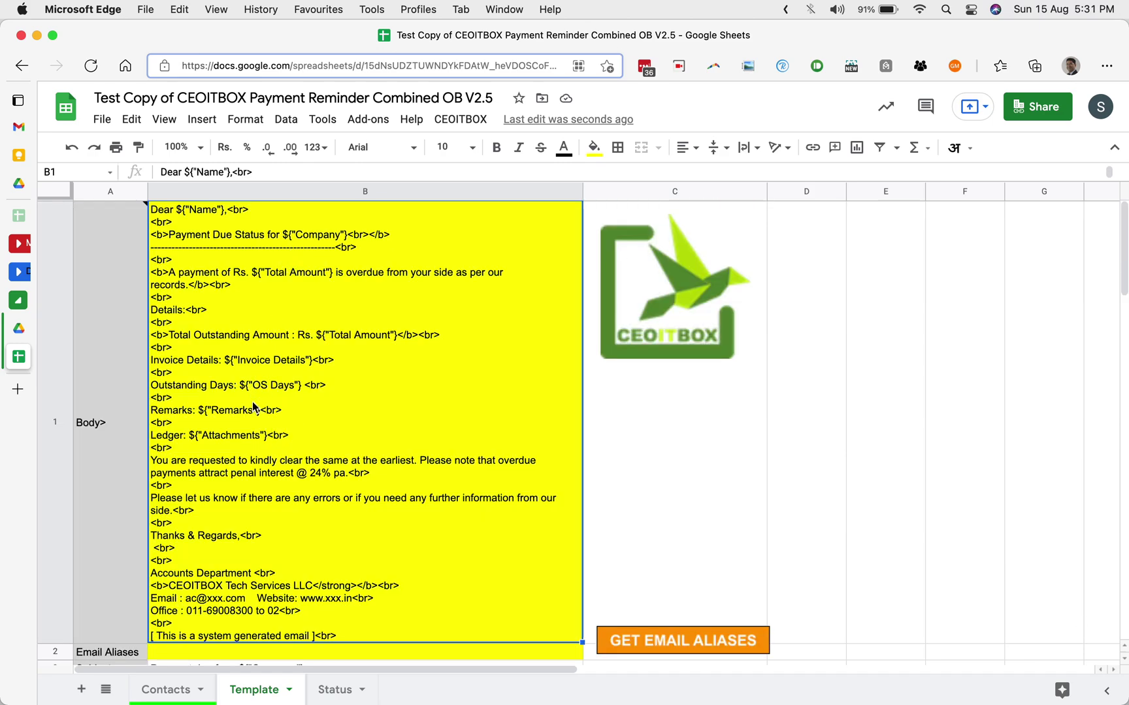
pyautogui.press('Down')
pyautogui.press('Down')
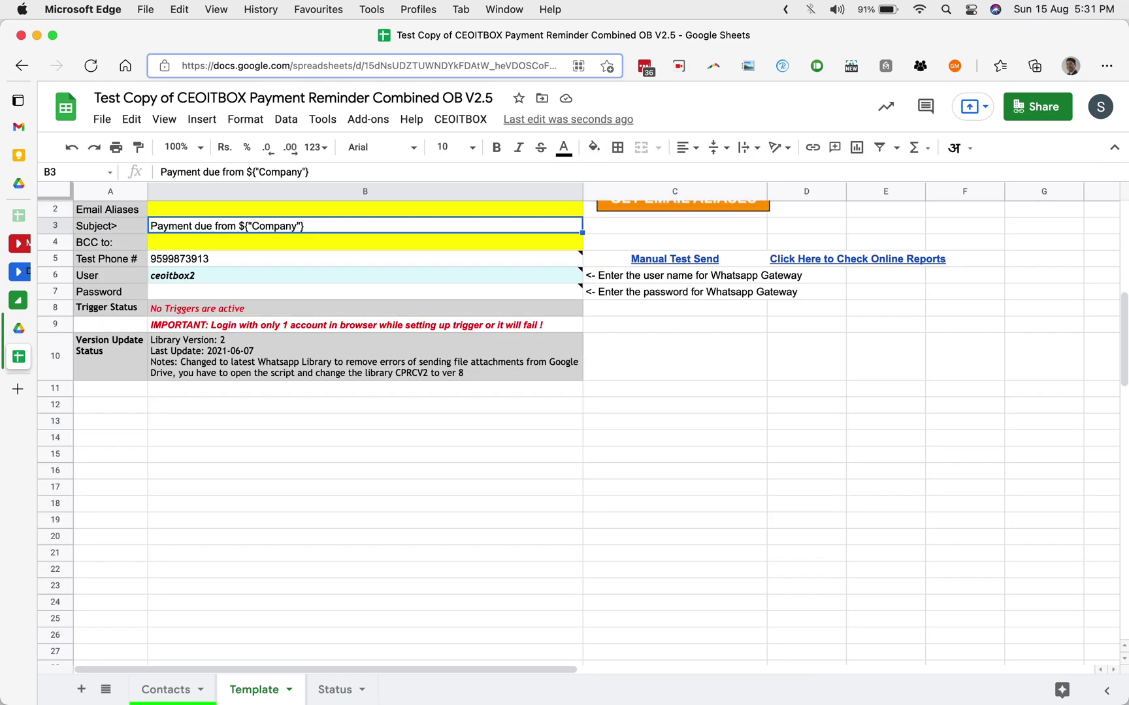
pyautogui.press('Up')
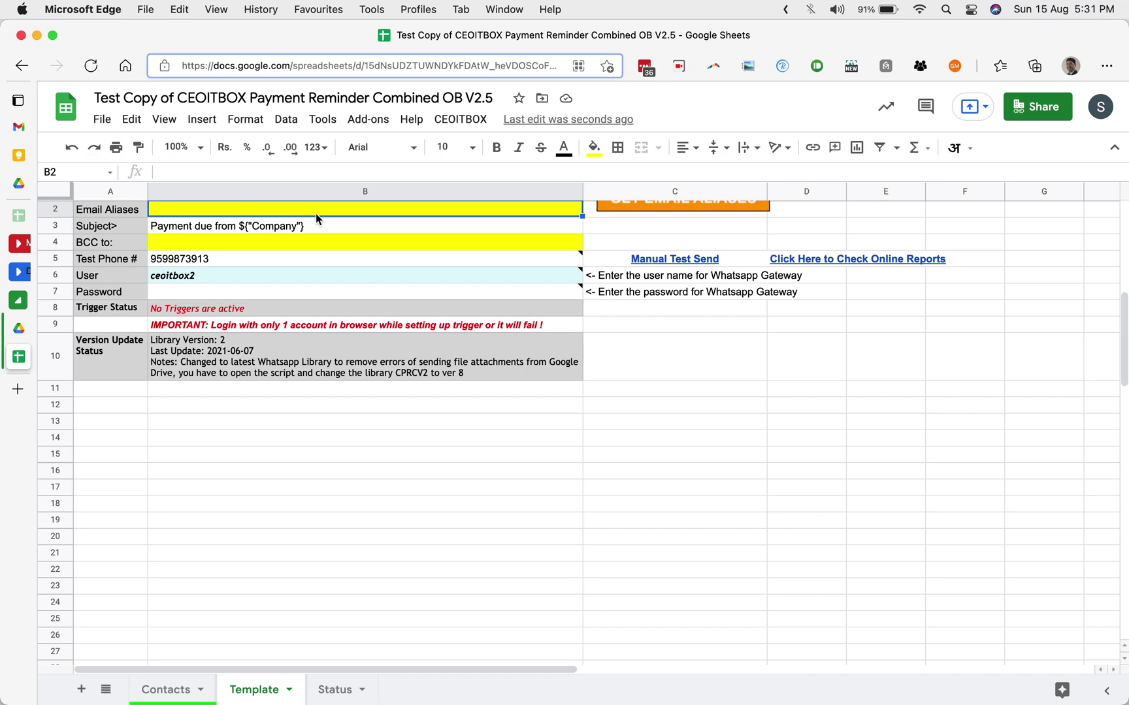
pyautogui.press('Up')
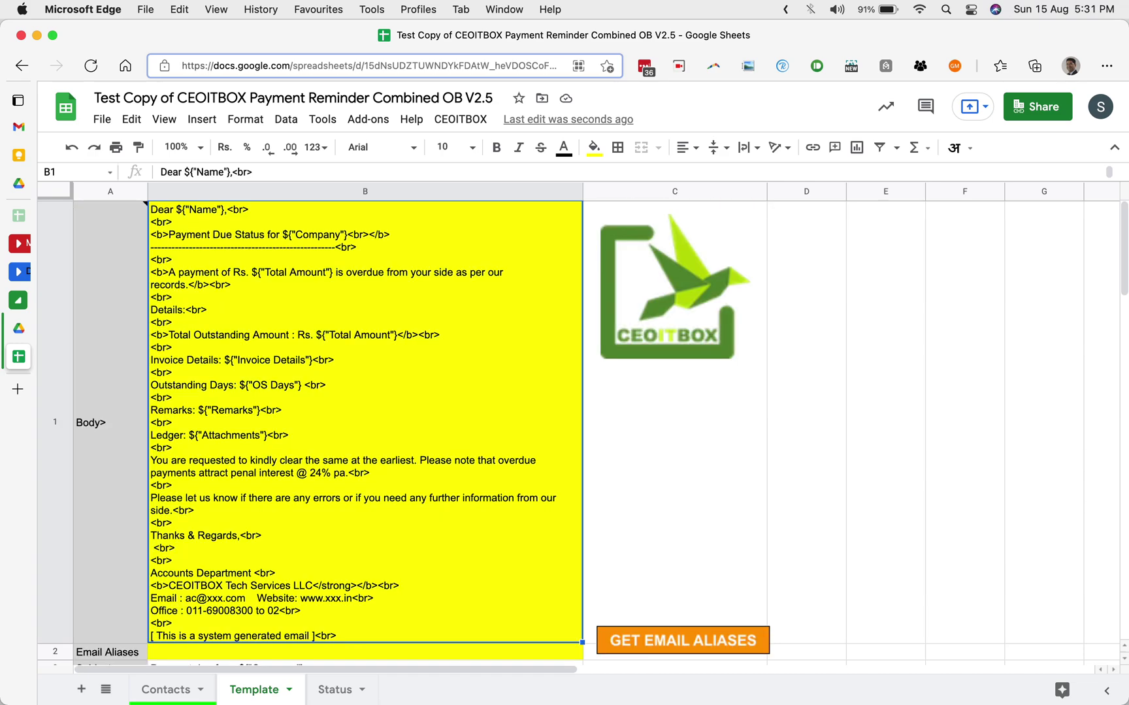
pyautogui.press('Down')
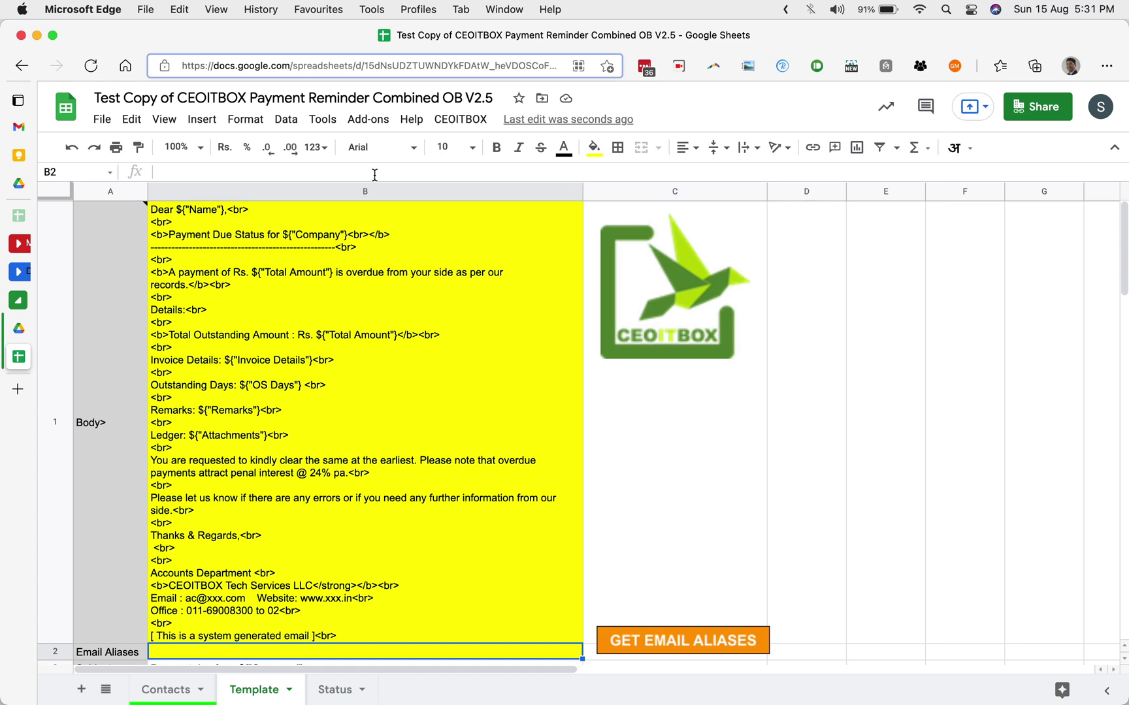
# Open the script editor for the payment reminder spreadsheet
pyautogui.click(332, 126)
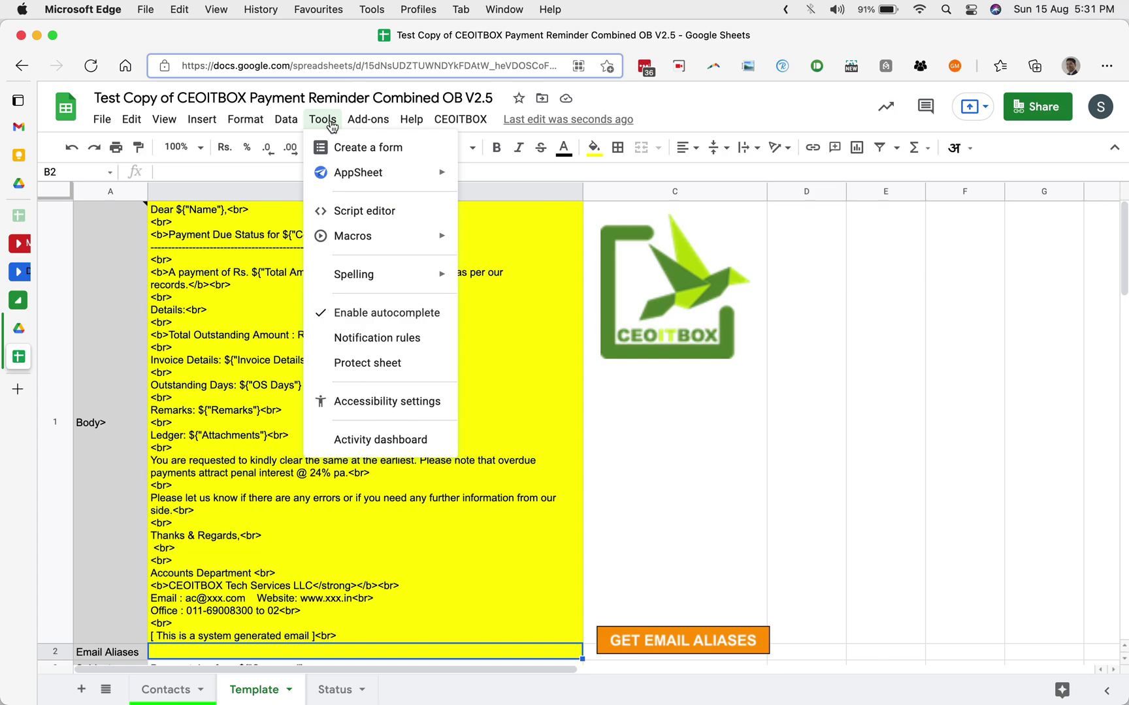
pyautogui.click(347, 208)
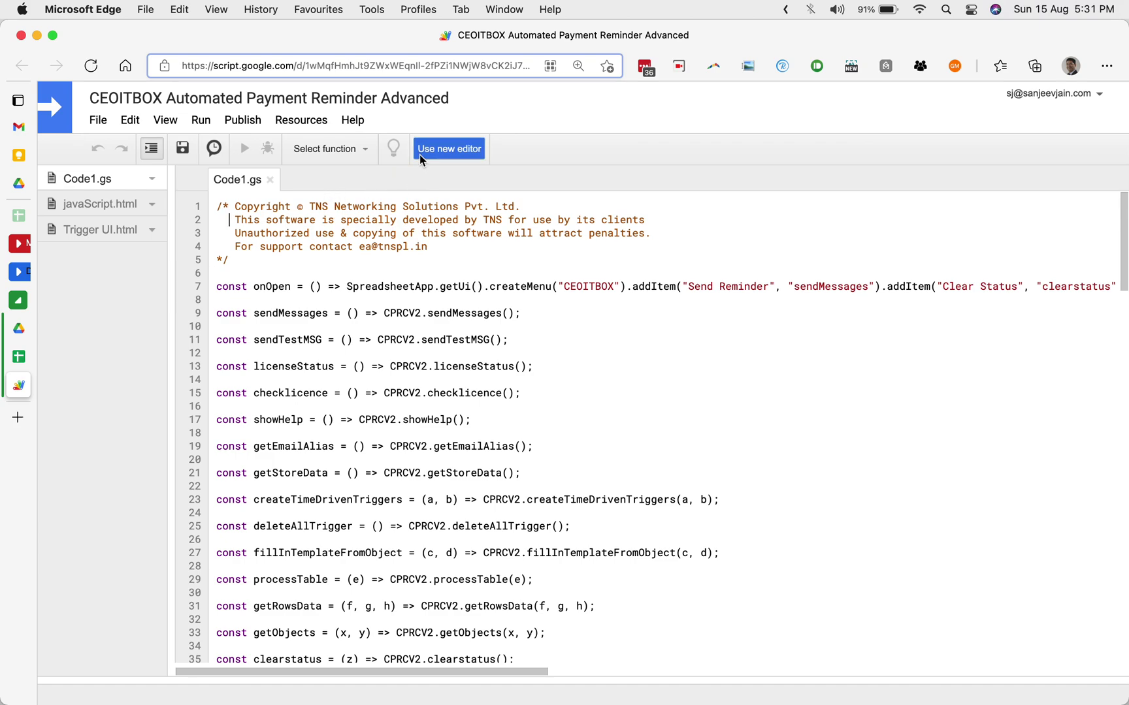
pyautogui.click(291, 122)
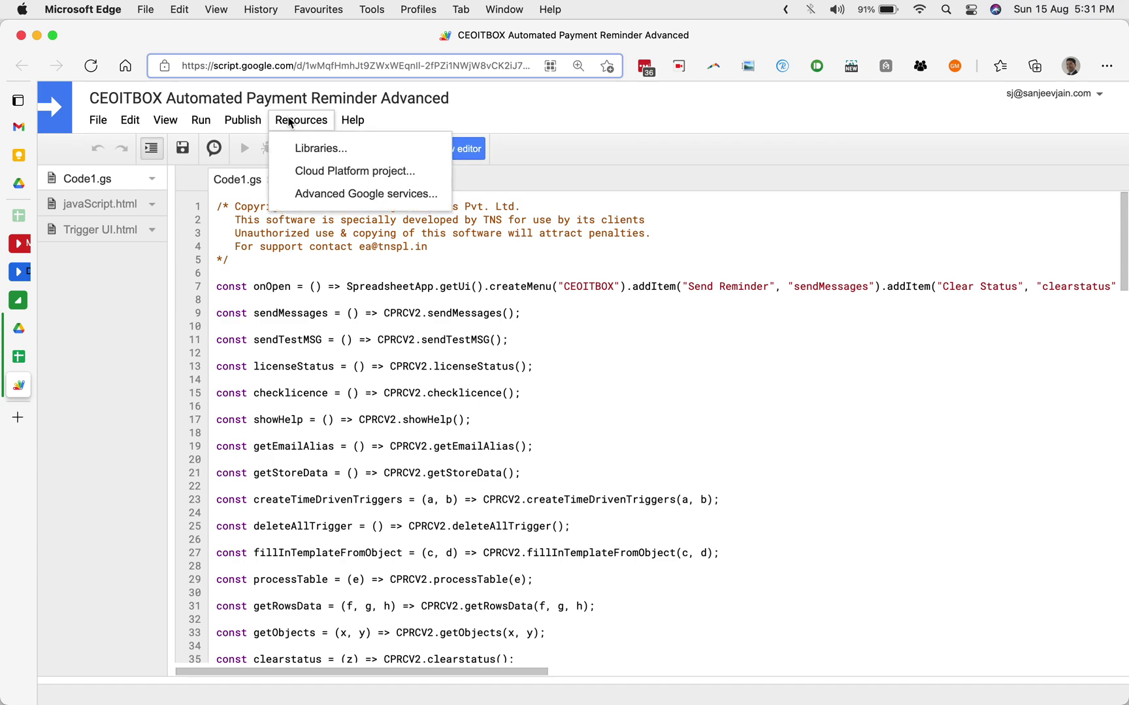
pyautogui.click(299, 150)
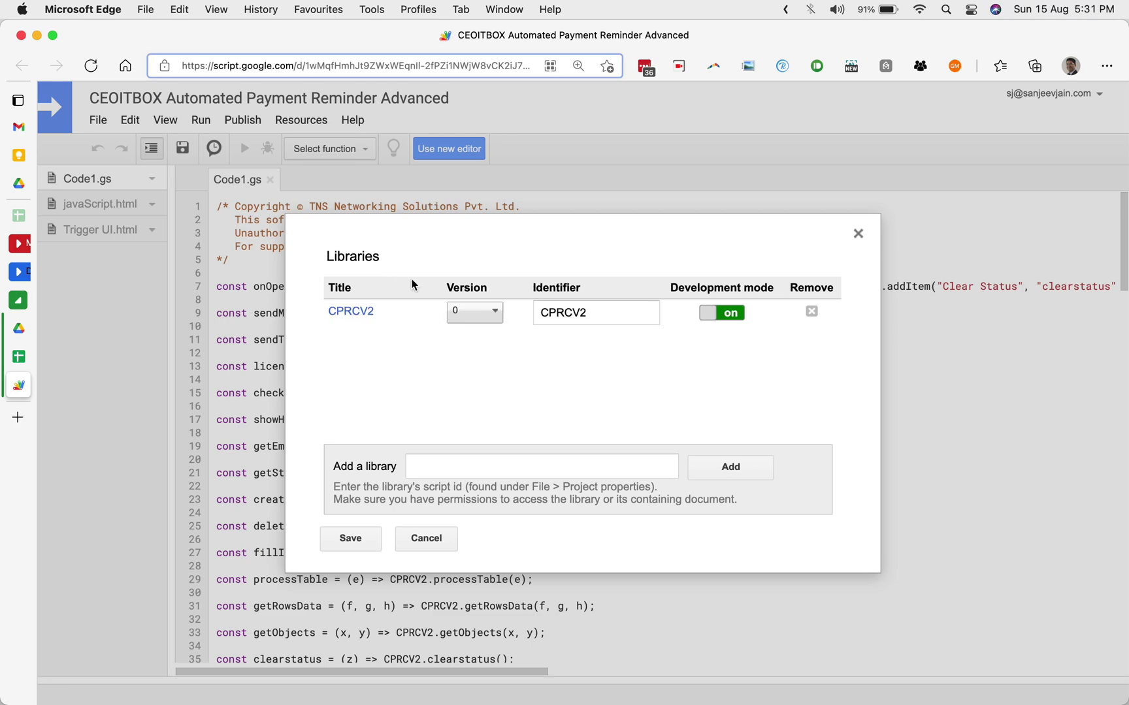
pyautogui.click(715, 317)
pyautogui.click(498, 314)
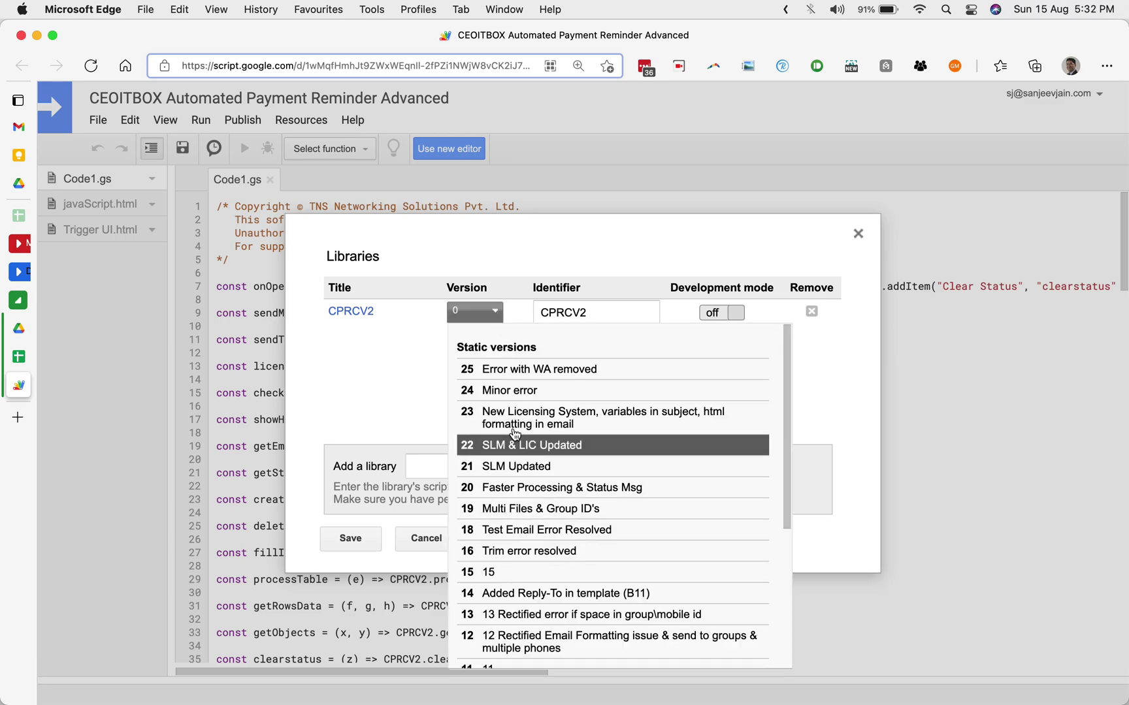
pyautogui.click(503, 372)
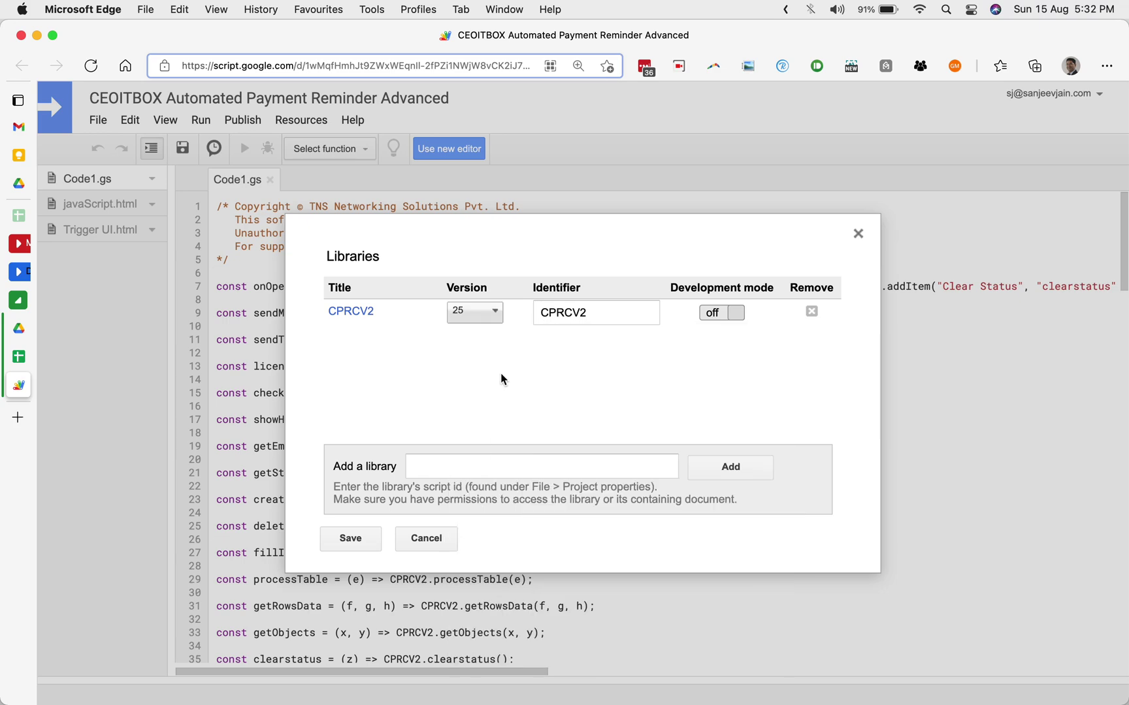
pyautogui.click(434, 540)
# Switch to the new script editor and save the CPRCV2 library with version 25, rechecking the setting once
pyautogui.click(476, 153)
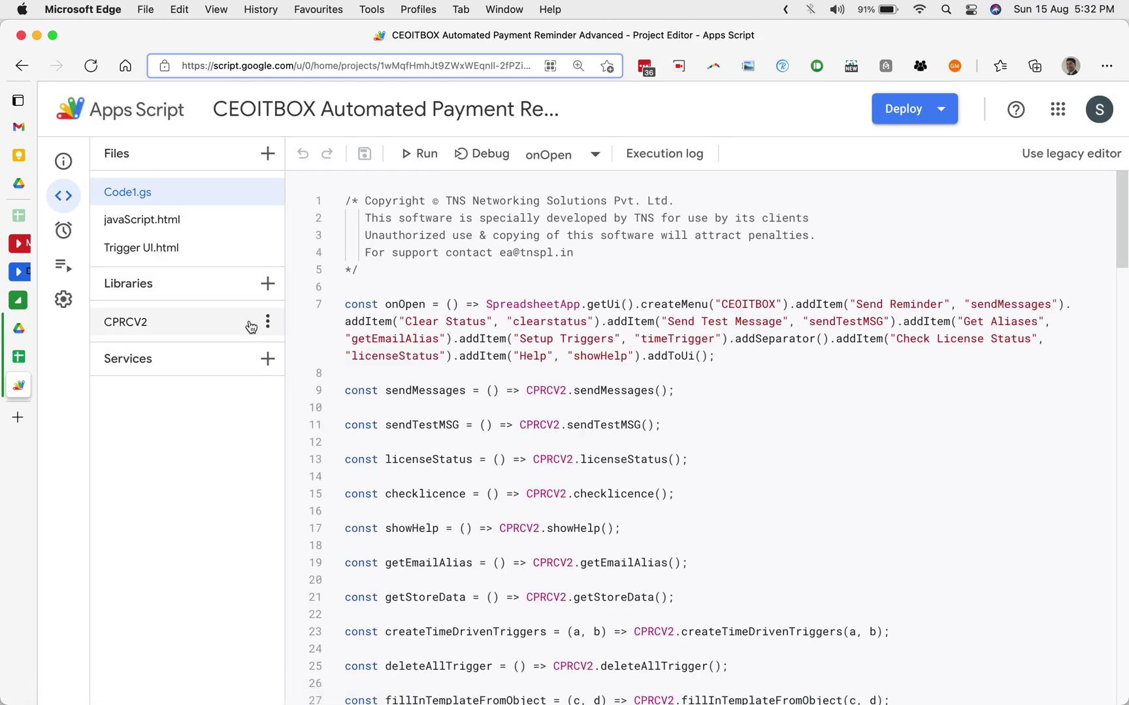
pyautogui.click(228, 327)
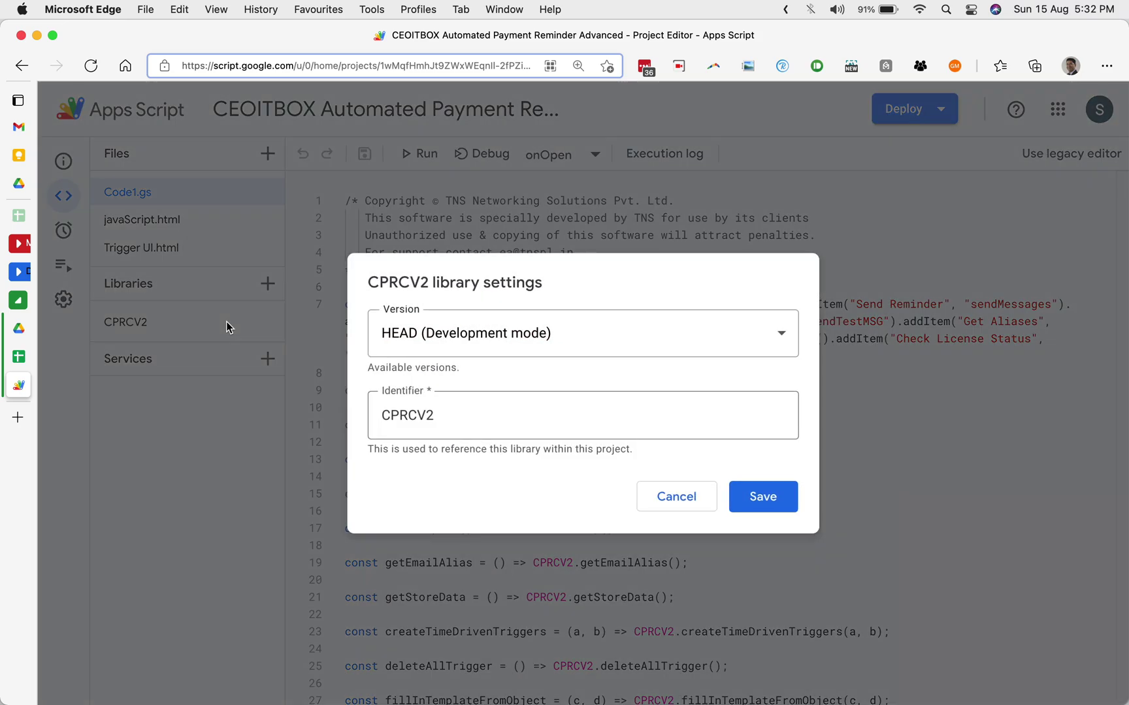
pyautogui.click(455, 337)
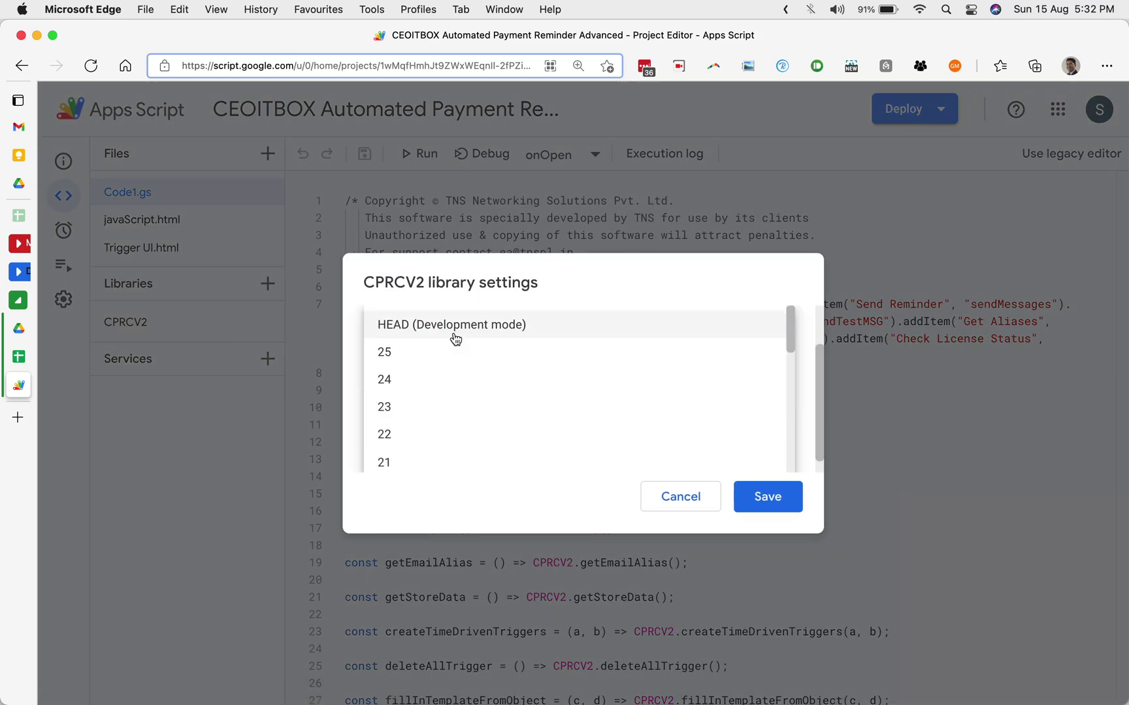
pyautogui.click(450, 352)
pyautogui.click(758, 496)
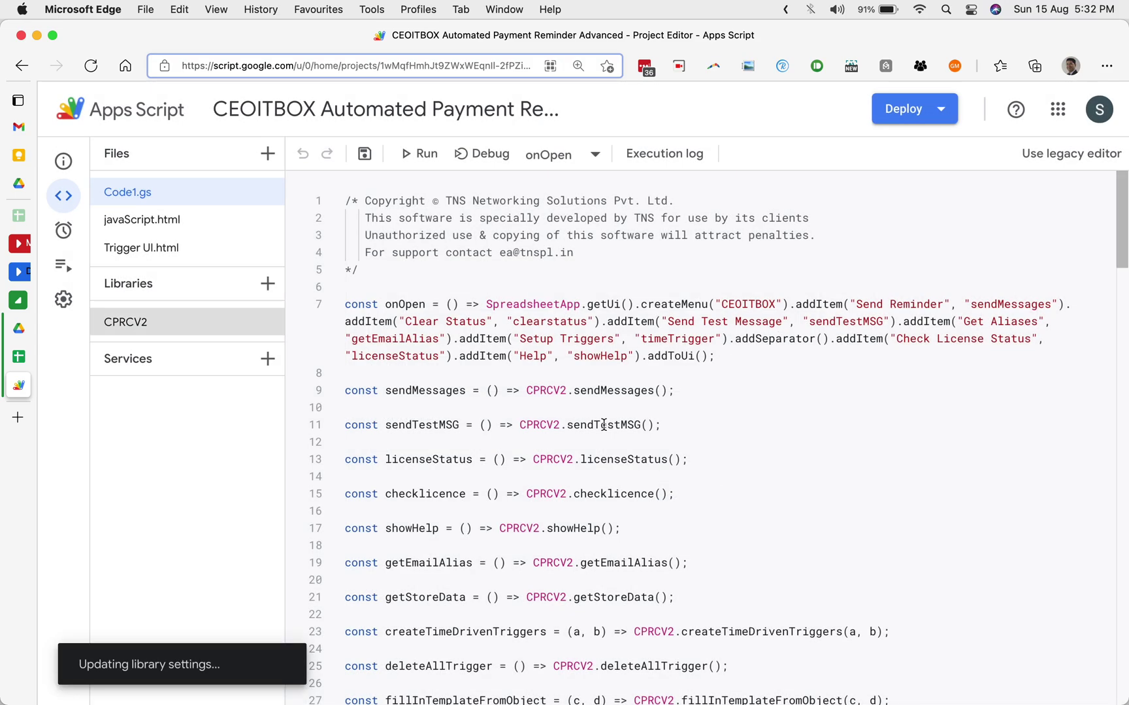
pyautogui.click(169, 333)
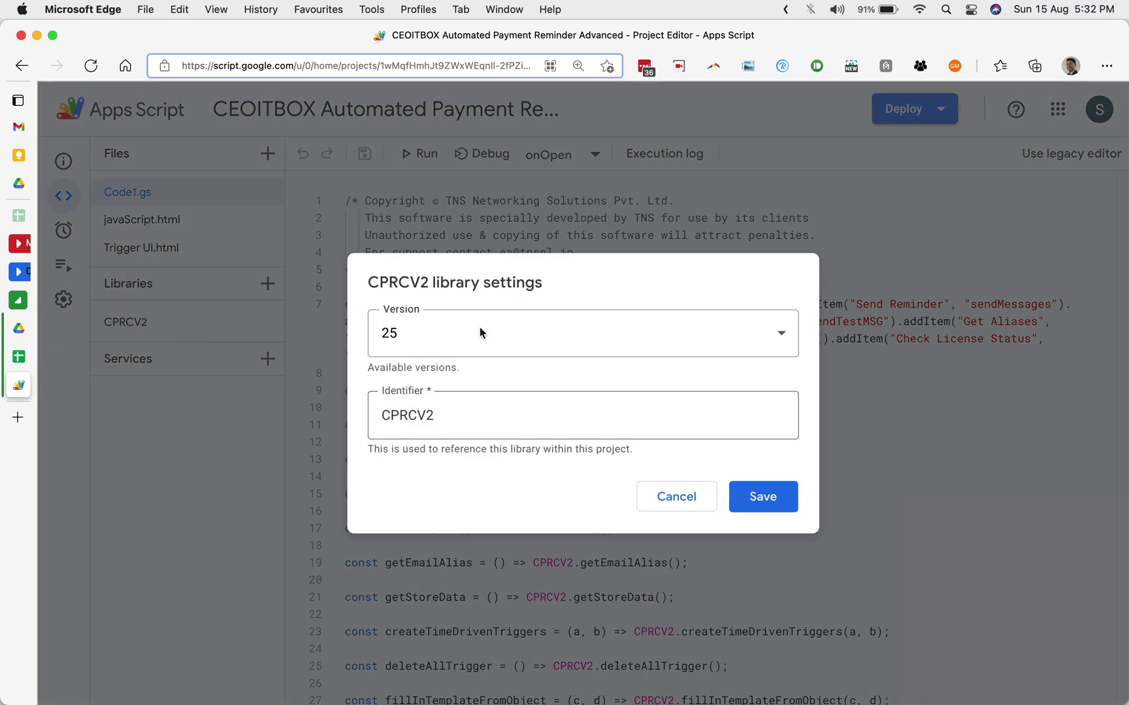
pyautogui.click(482, 332)
pyautogui.click(471, 351)
pyautogui.click(736, 487)
# Return to the payment reminder spreadsheet and run the CEOITBOX Get Aliases command for the Template sheet
pyautogui.moveTo(29, 385)
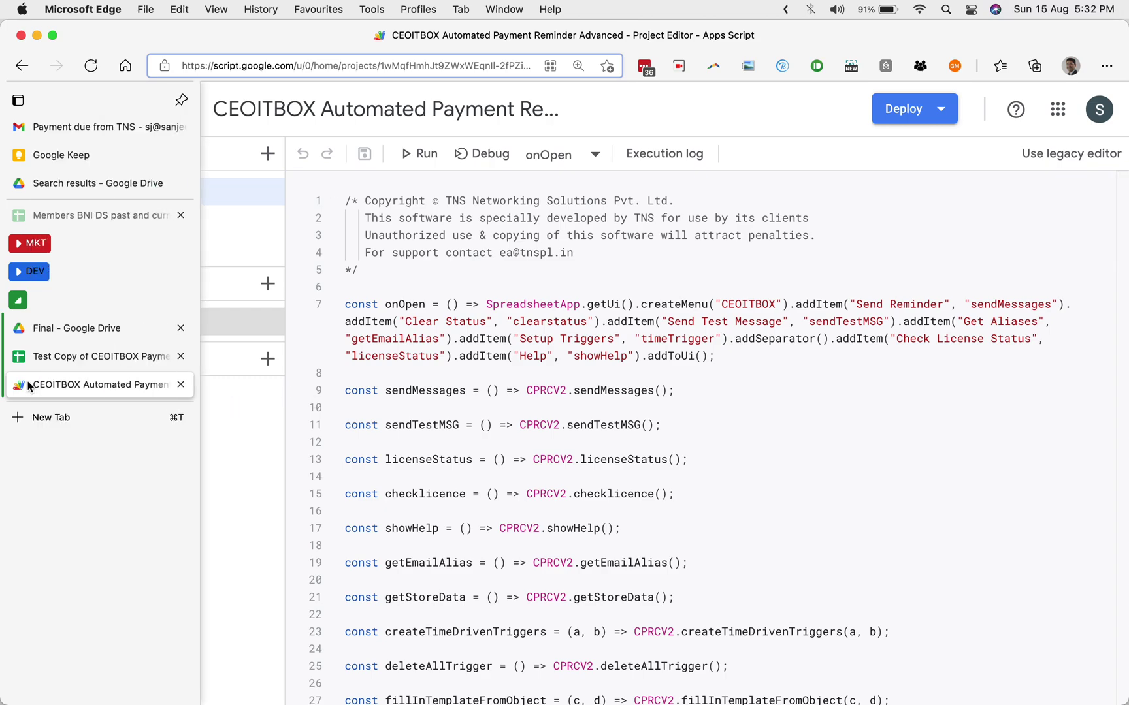
pyautogui.click(143, 357)
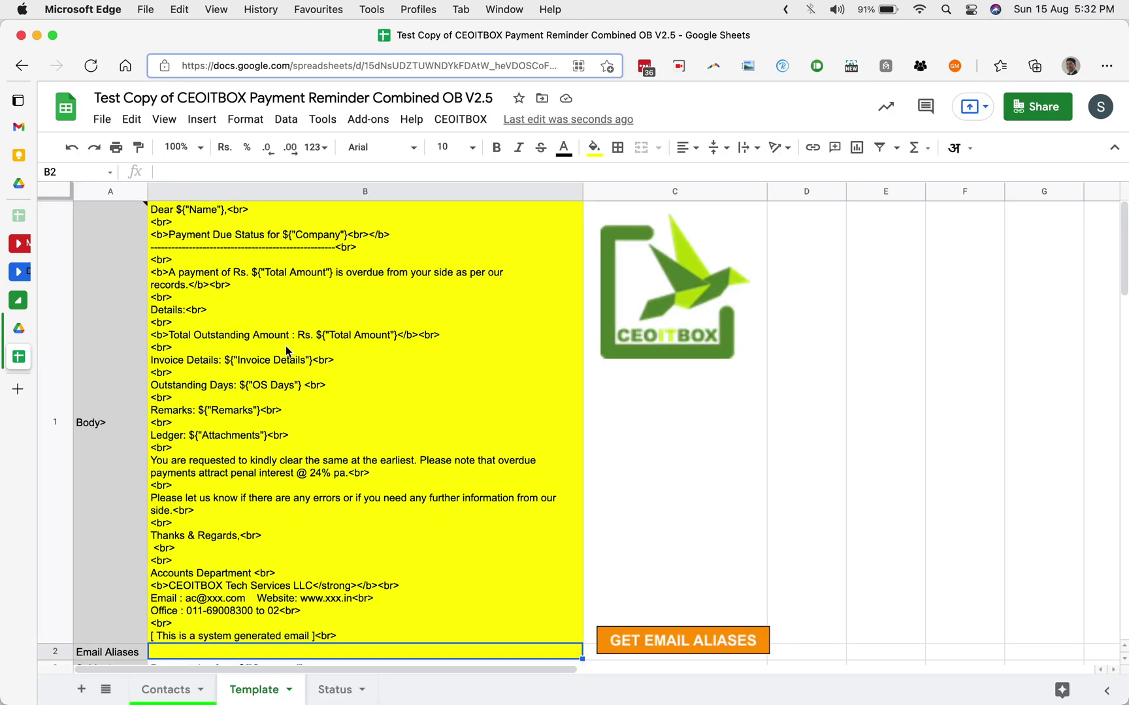
pyautogui.scroll(-2, 663, 471)
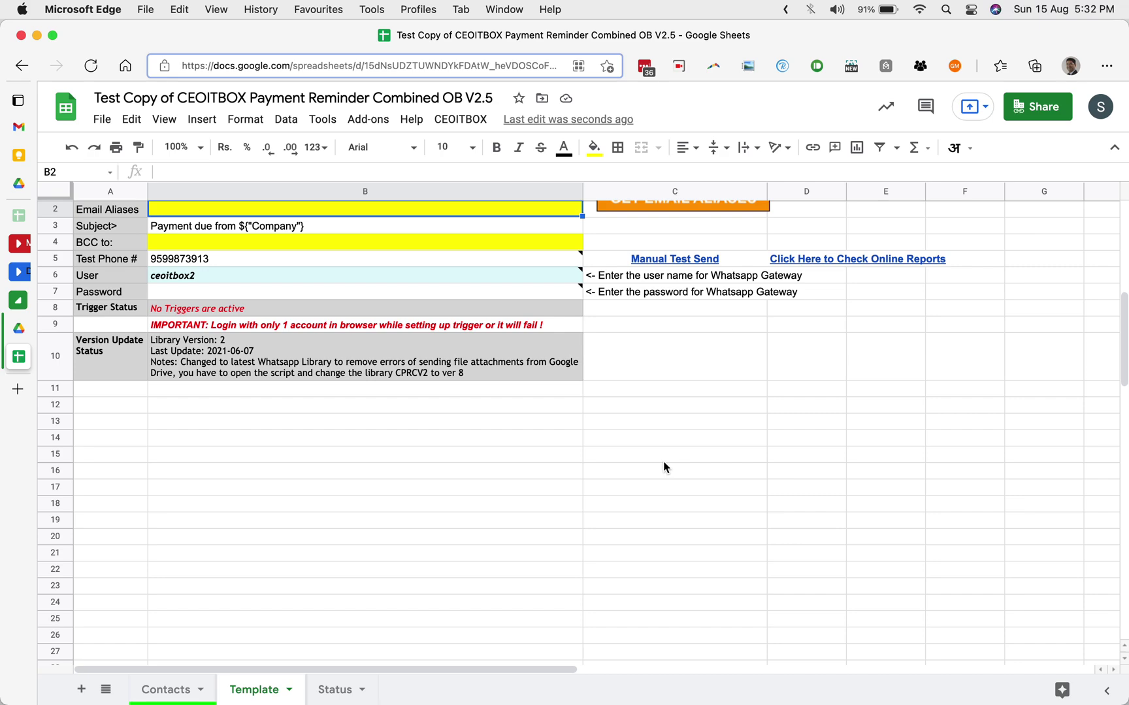
pyautogui.scroll(2, 663, 467)
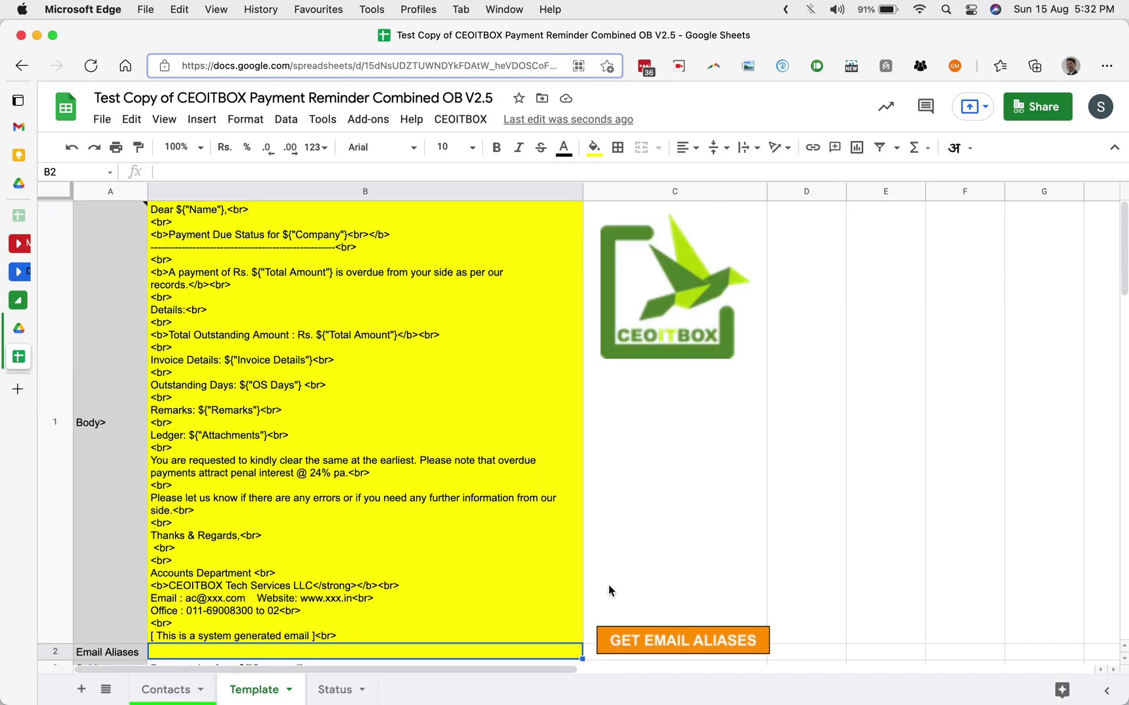
pyautogui.click(466, 121)
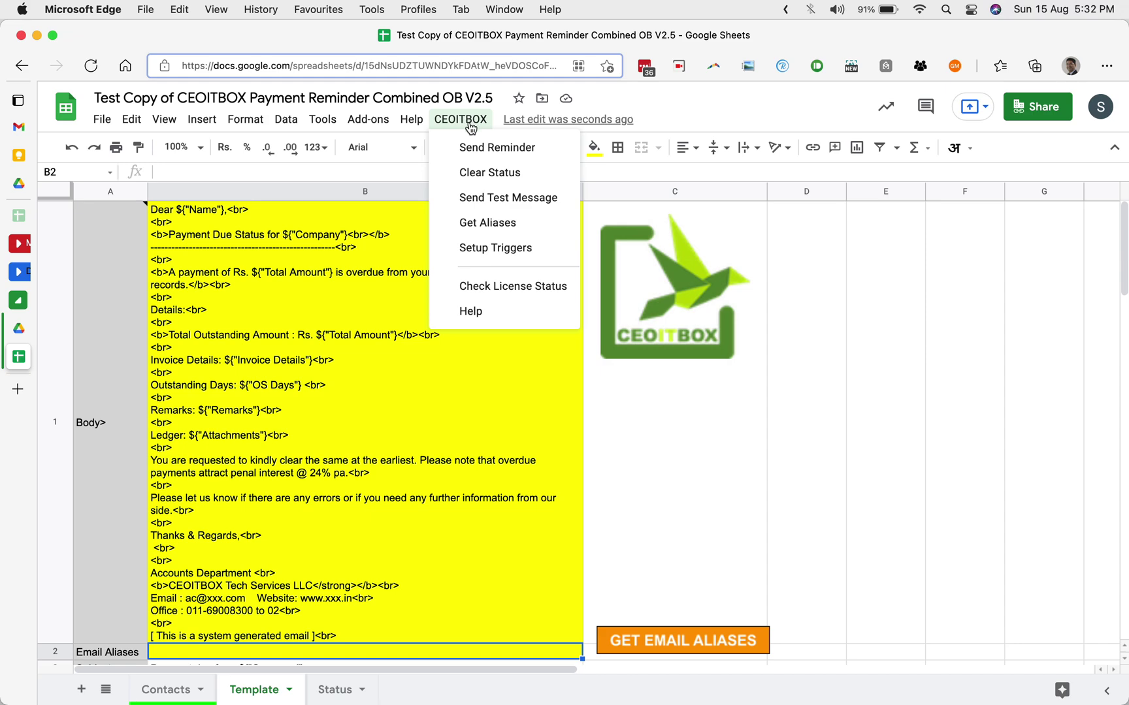
pyautogui.click(486, 225)
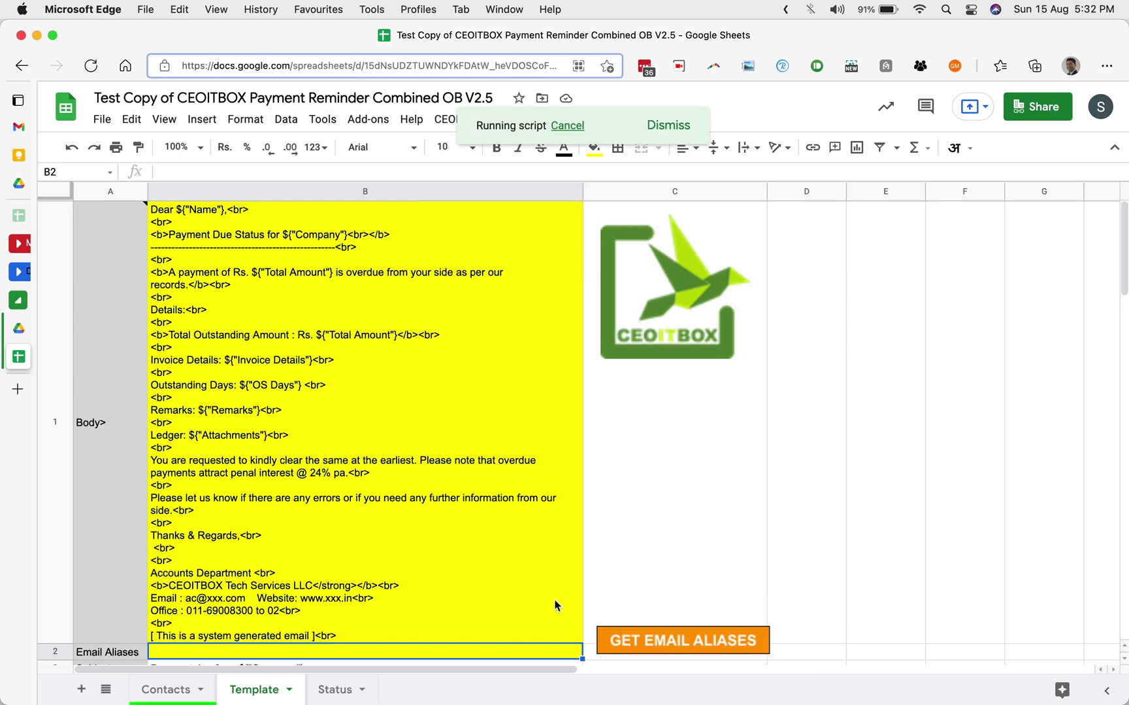
# Look through the sender addresses offered in the Template sheet's Email Aliases cell
pyautogui.scroll(-1, 556, 606)
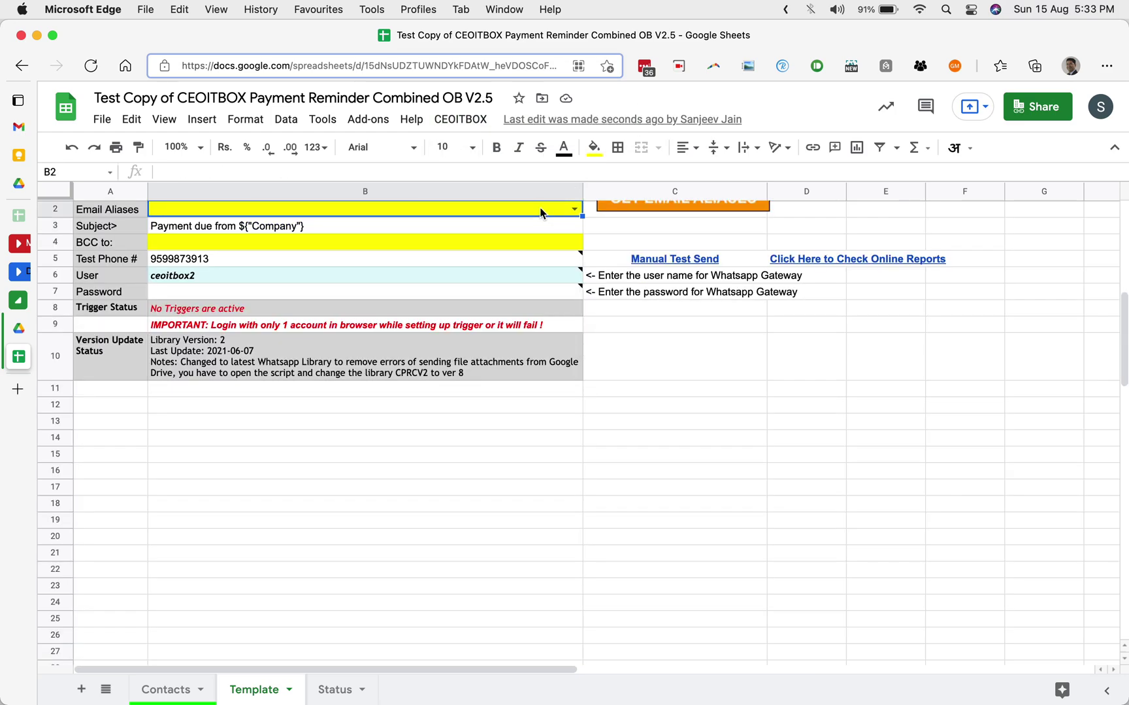
pyautogui.scroll(1, 541, 213)
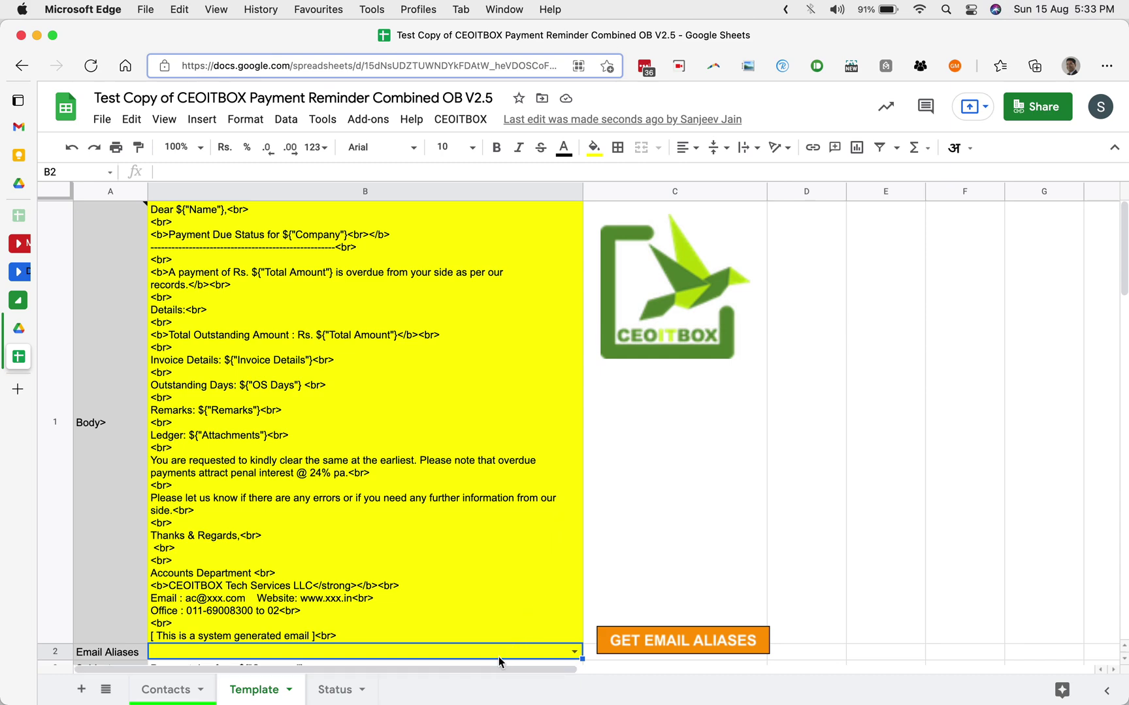
pyautogui.click(574, 653)
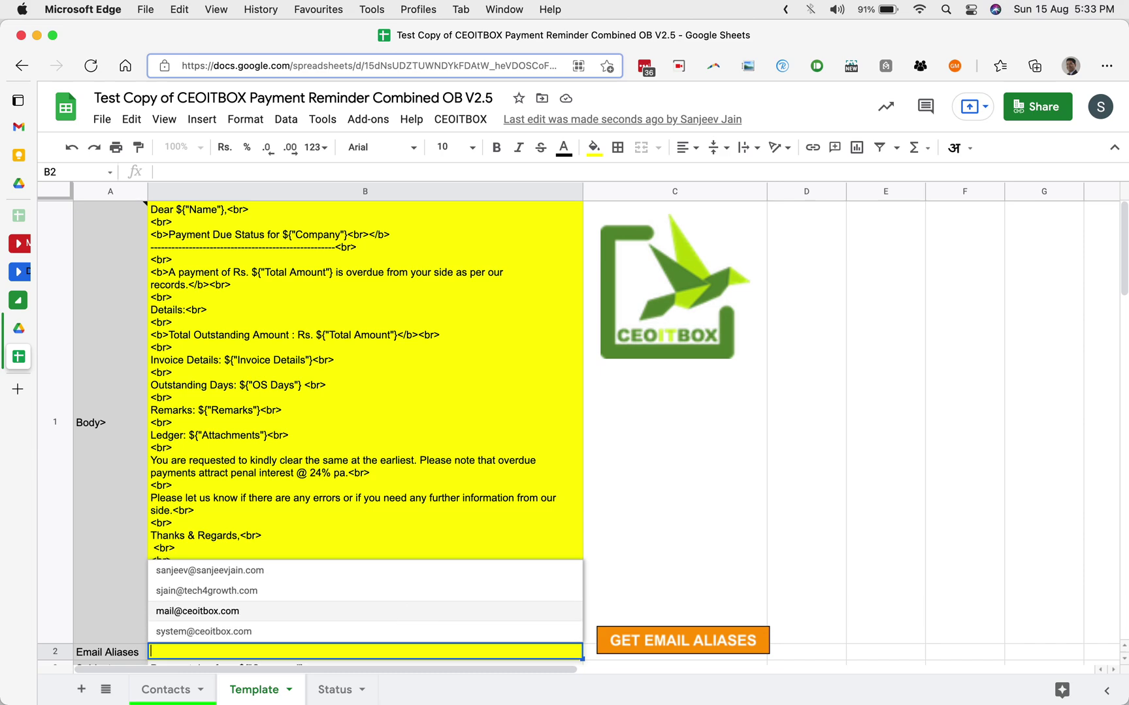
pyautogui.click(408, 612)
pyautogui.press('Down')
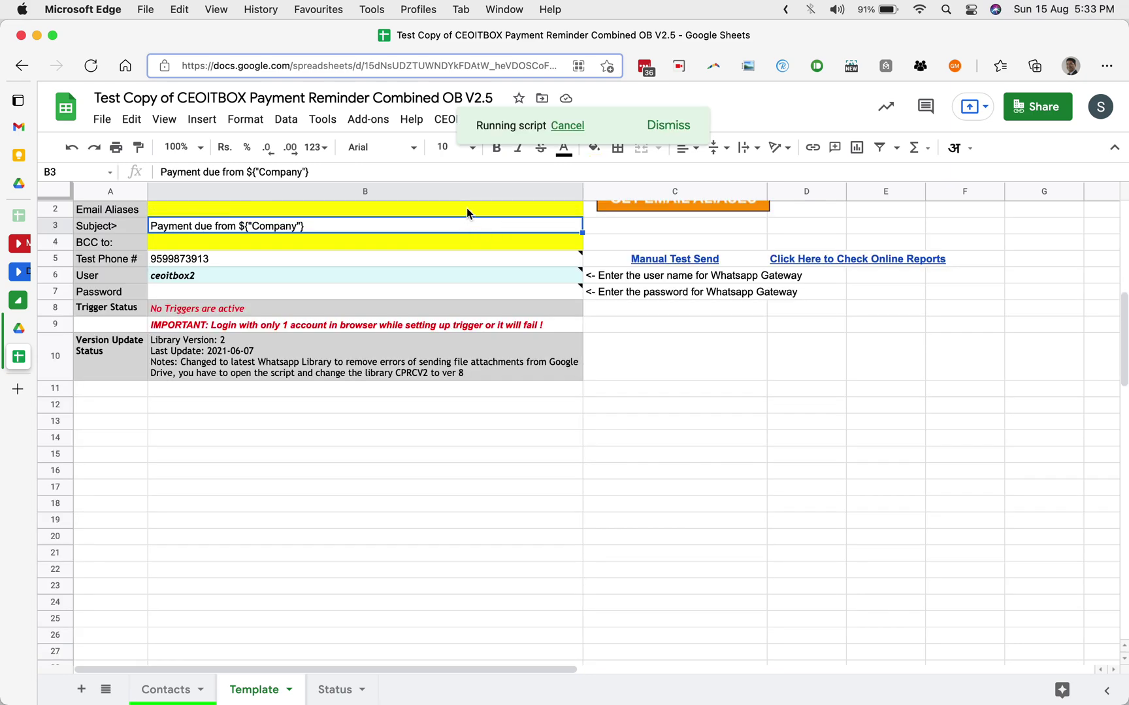
# Switch to Gmail, leave the opened sent message and open the full mail settings
pyautogui.click(11, 133)
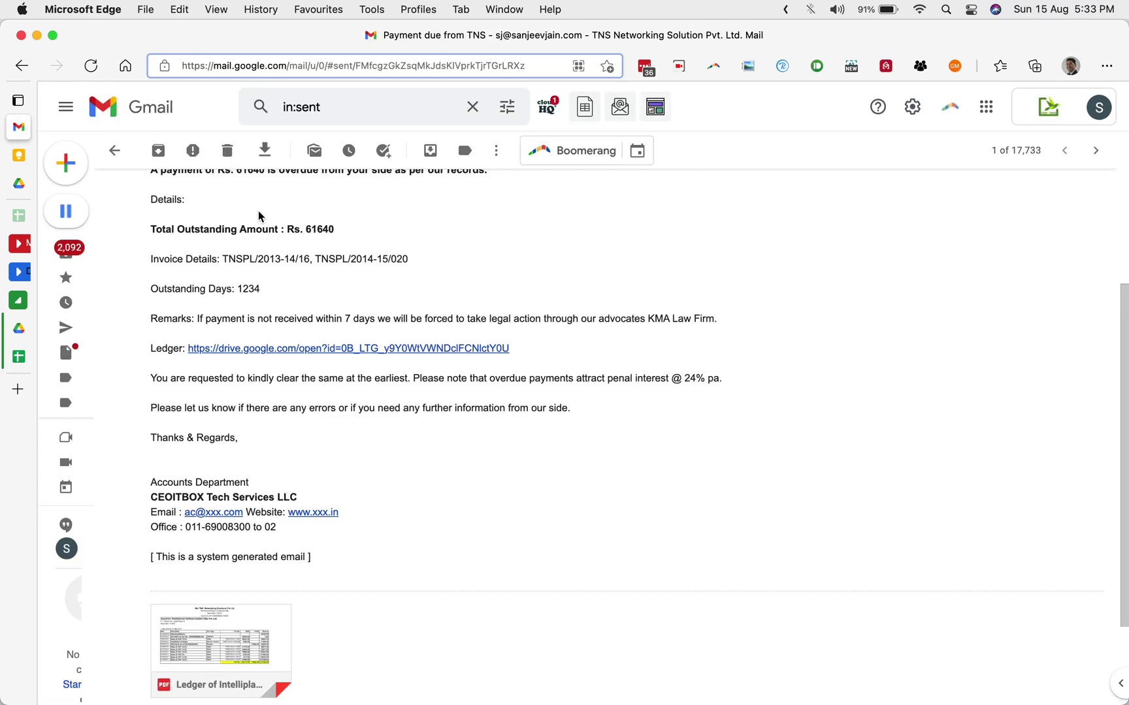
pyautogui.click(115, 150)
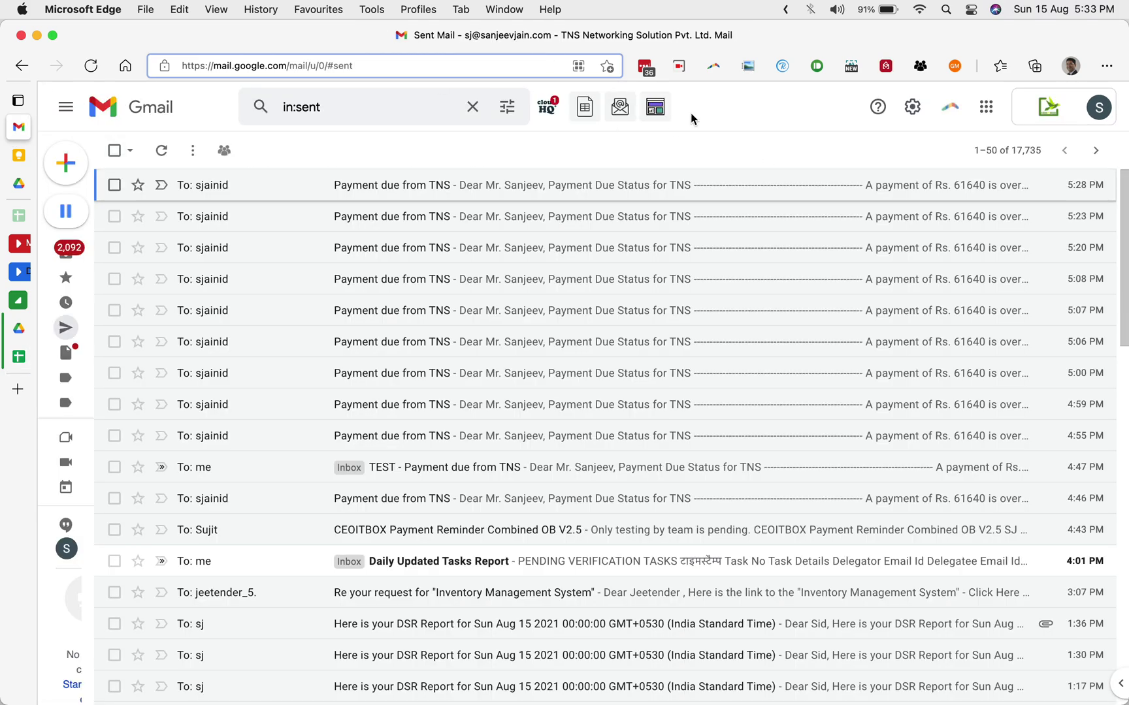
pyautogui.click(904, 111)
pyautogui.click(941, 194)
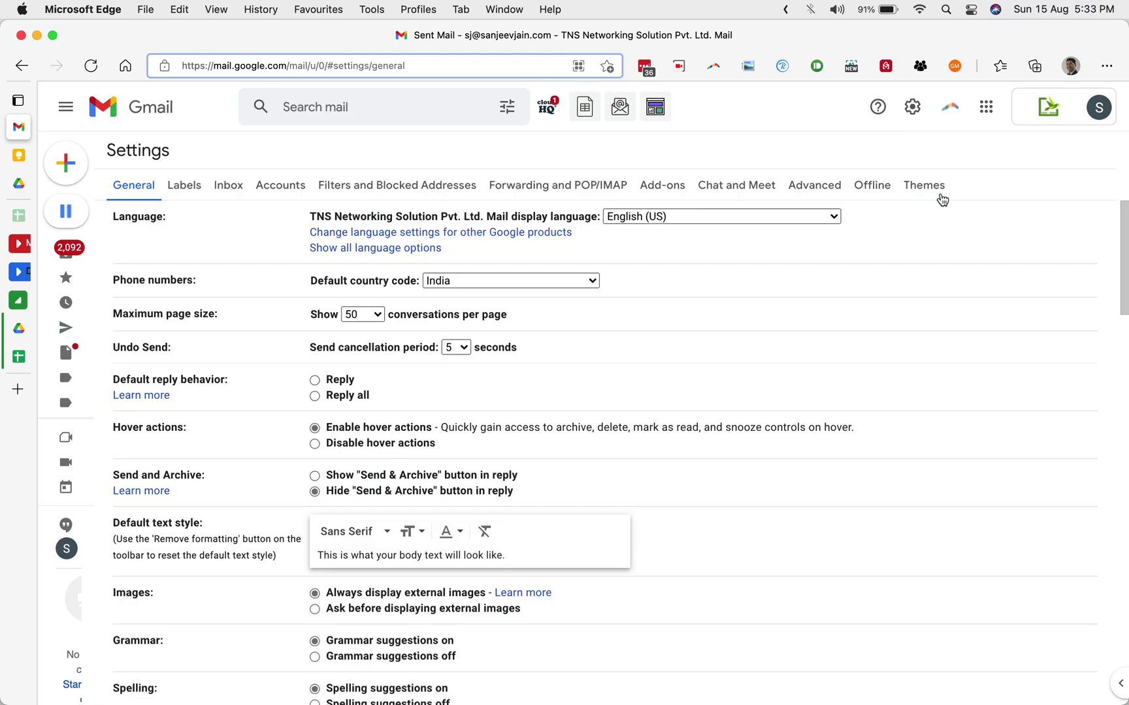
pyautogui.click(455, 191)
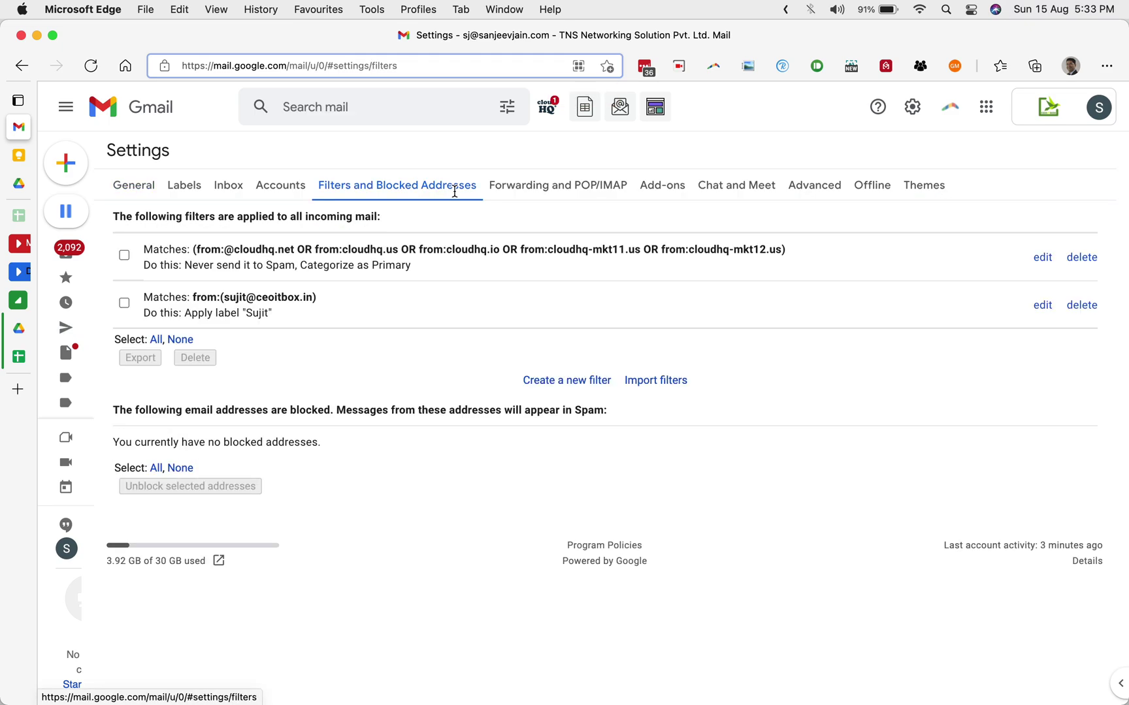
pyautogui.click(295, 189)
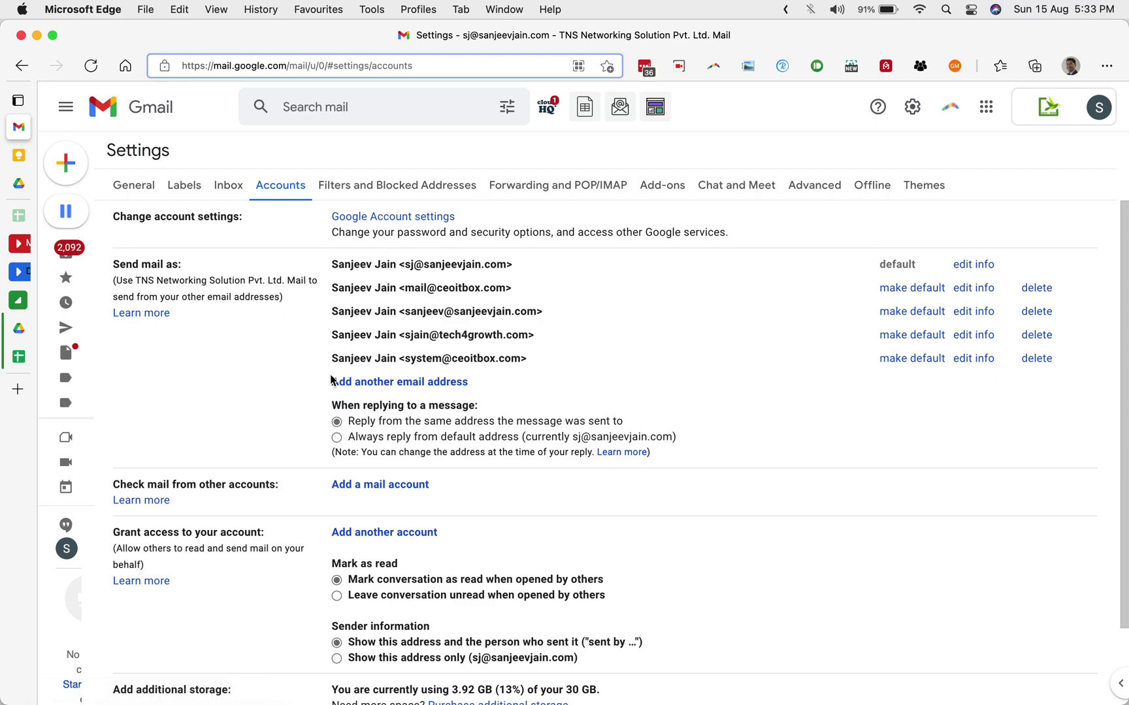
# Return to the payment reminder spreadsheet and check the Version Update Status notes on the Template sheet
pyautogui.moveTo(29, 326)
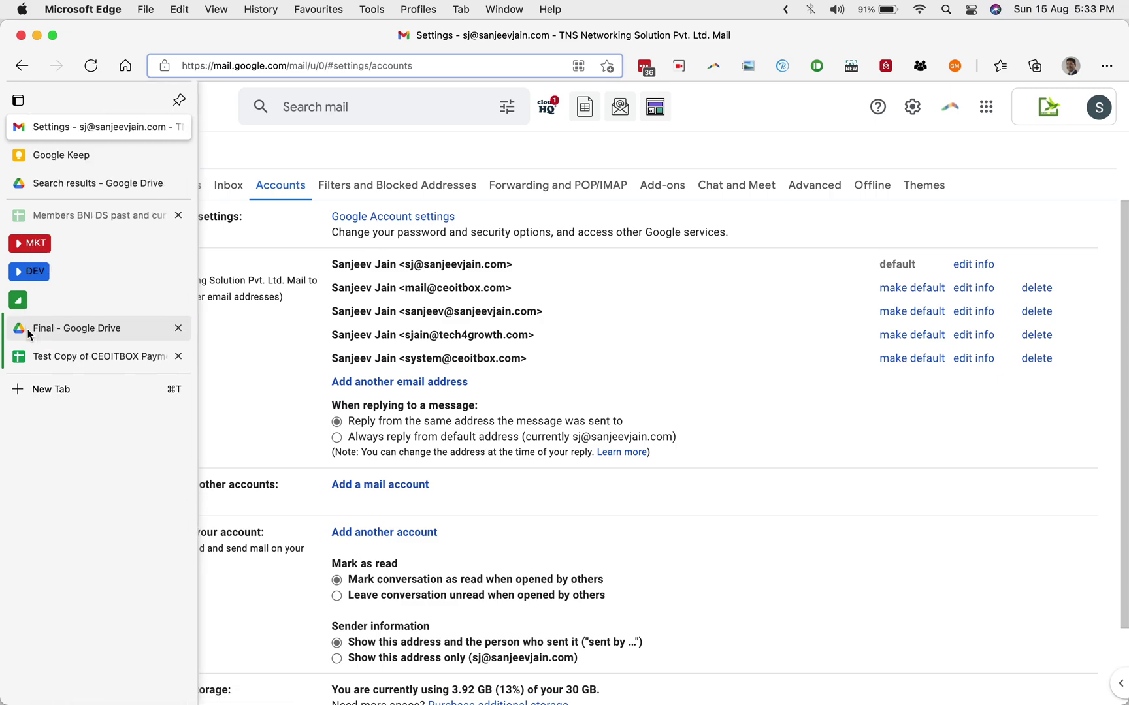
pyautogui.click(47, 358)
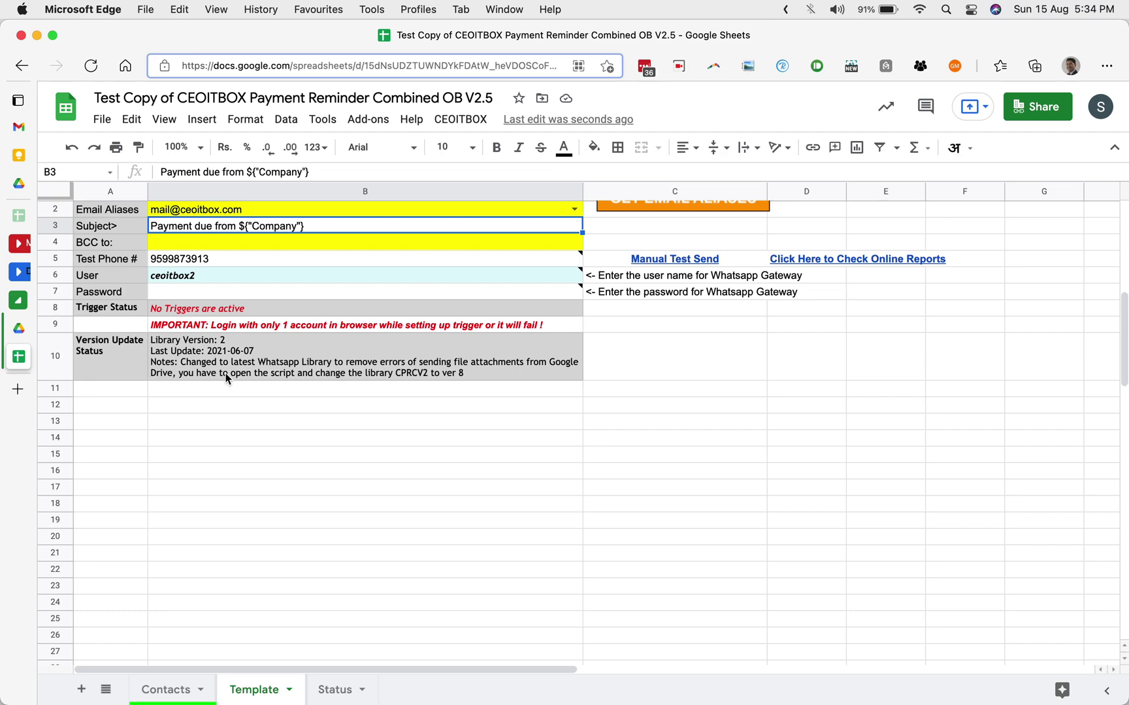
pyautogui.click(204, 374)
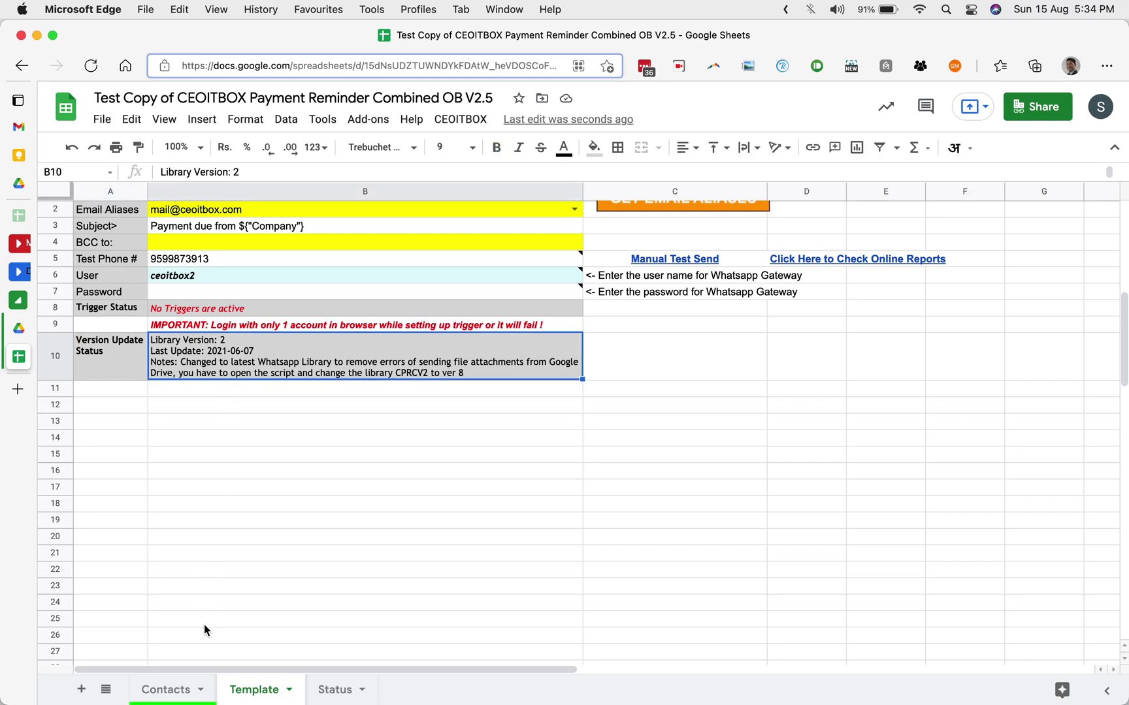
# Send the email and WhatsApp payment reminder for the ticked TNS row of the Contacts sheet with the CEOITBOX command
pyautogui.click(190, 689)
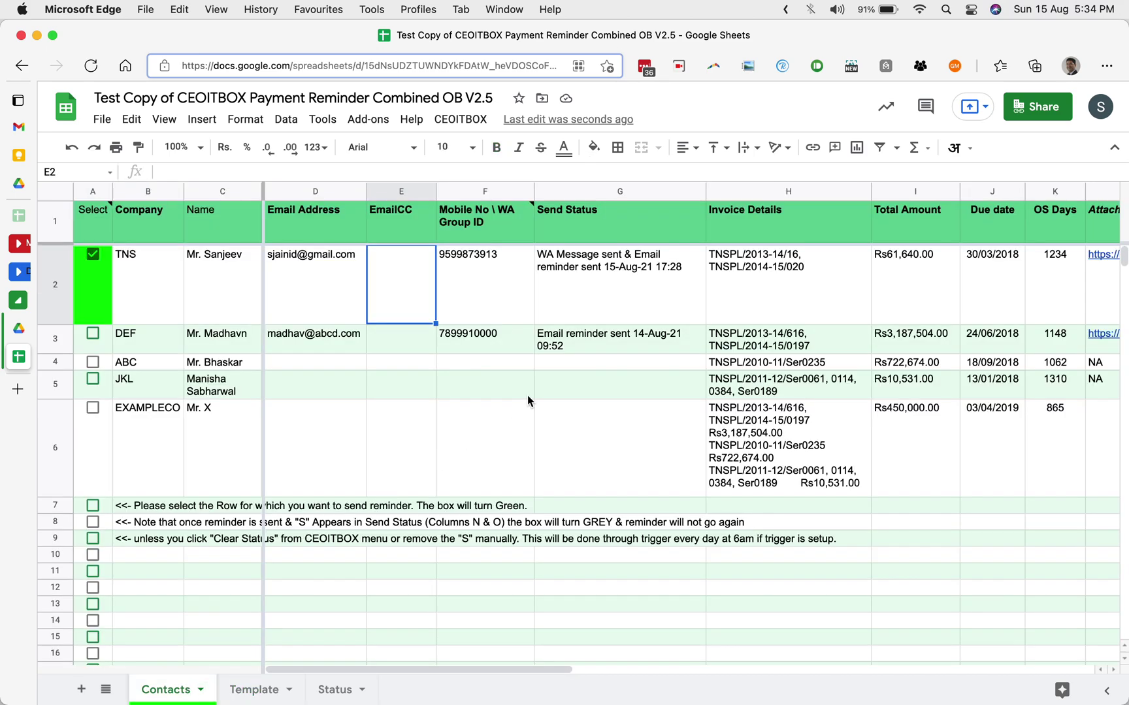
pyautogui.hscroll(10, 634, 272)
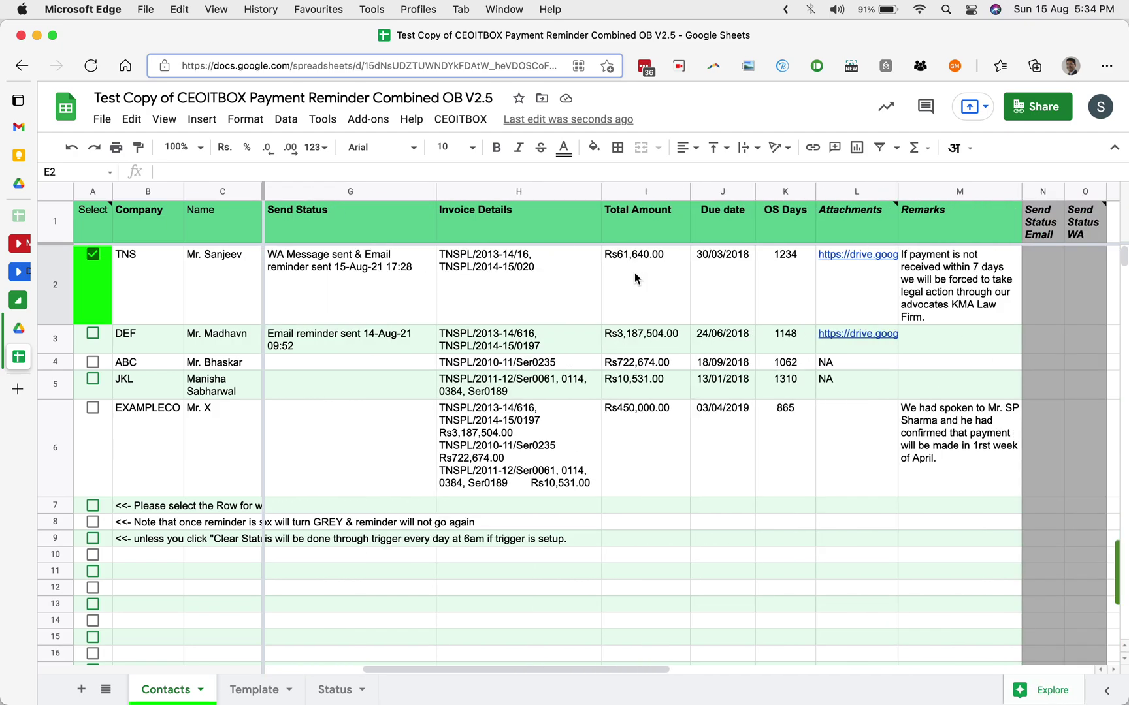
pyautogui.hscroll(-10, 634, 279)
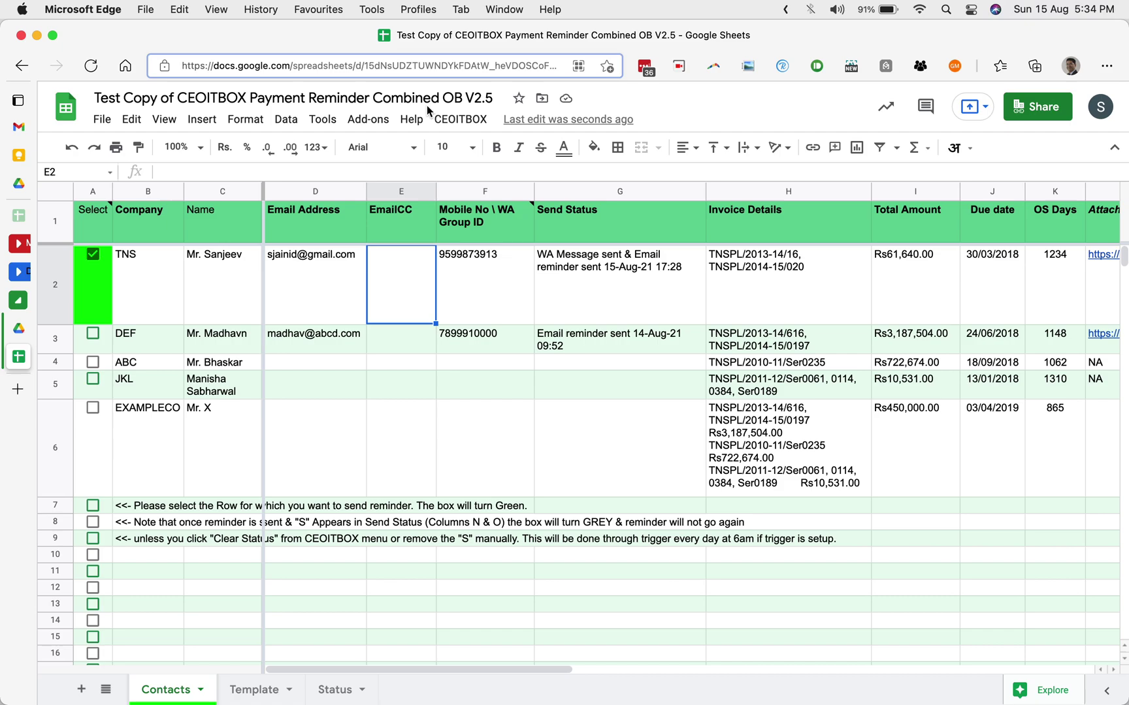
pyautogui.click(460, 120)
pyautogui.click(463, 149)
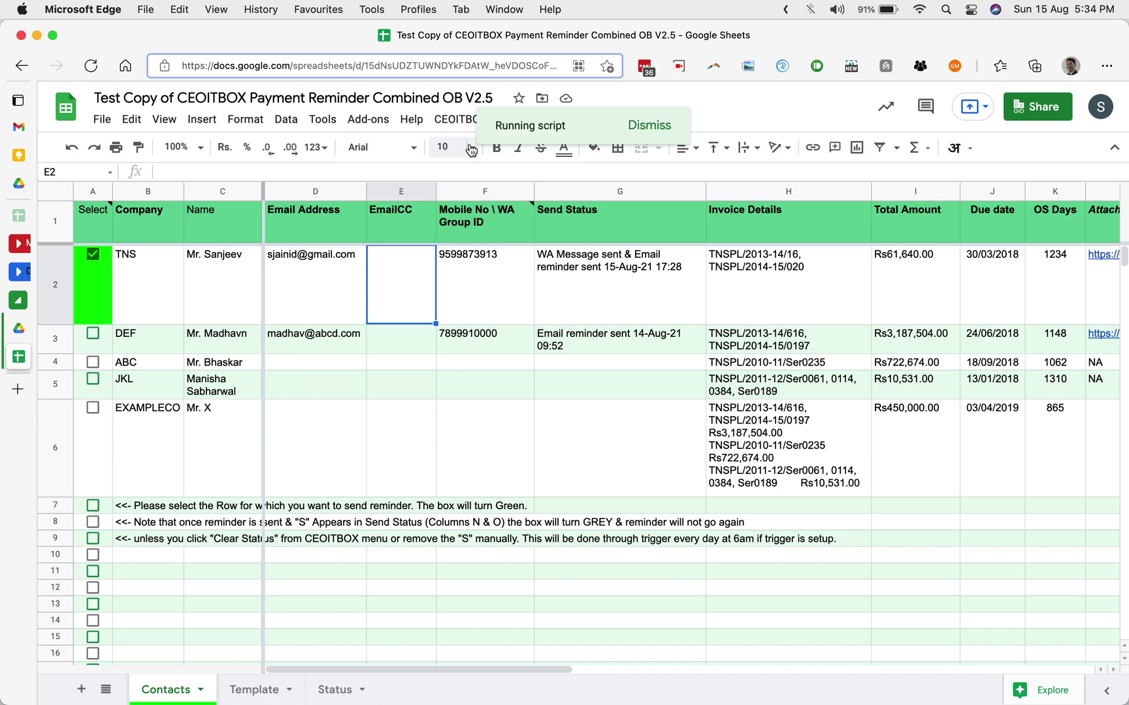
pyautogui.hscroll(5, 554, 273)
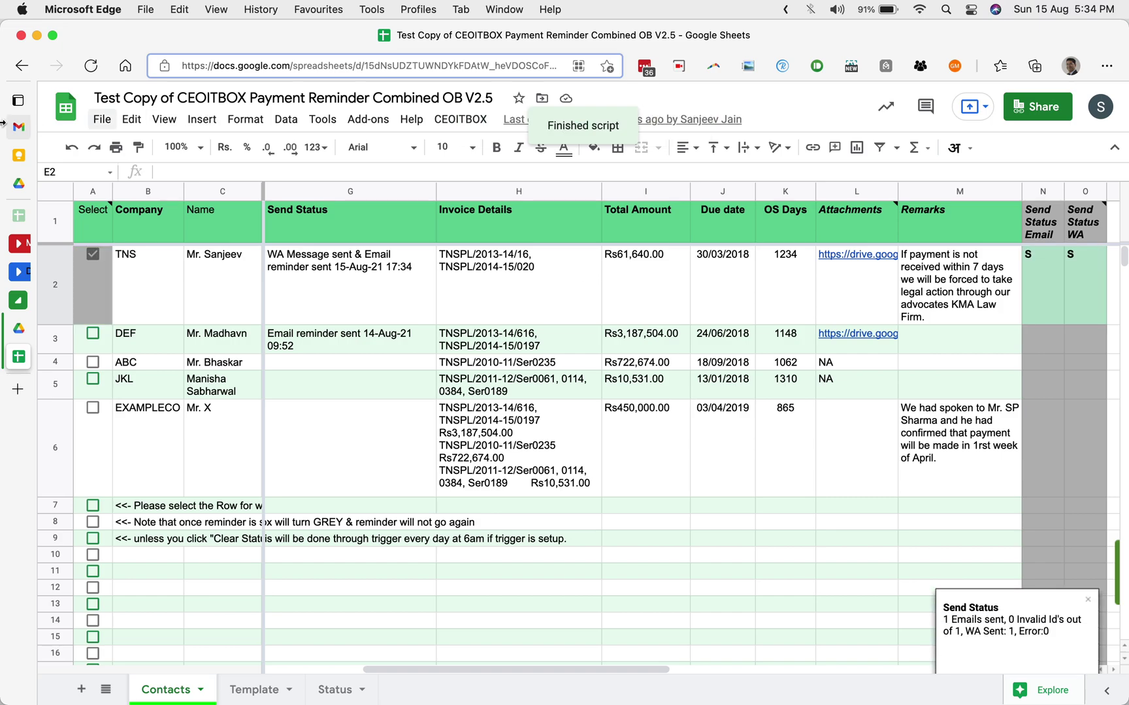
# Switch to Gmail, refresh the sent mail and read through the newest "Payment due from TNS" message
pyautogui.click(19, 128)
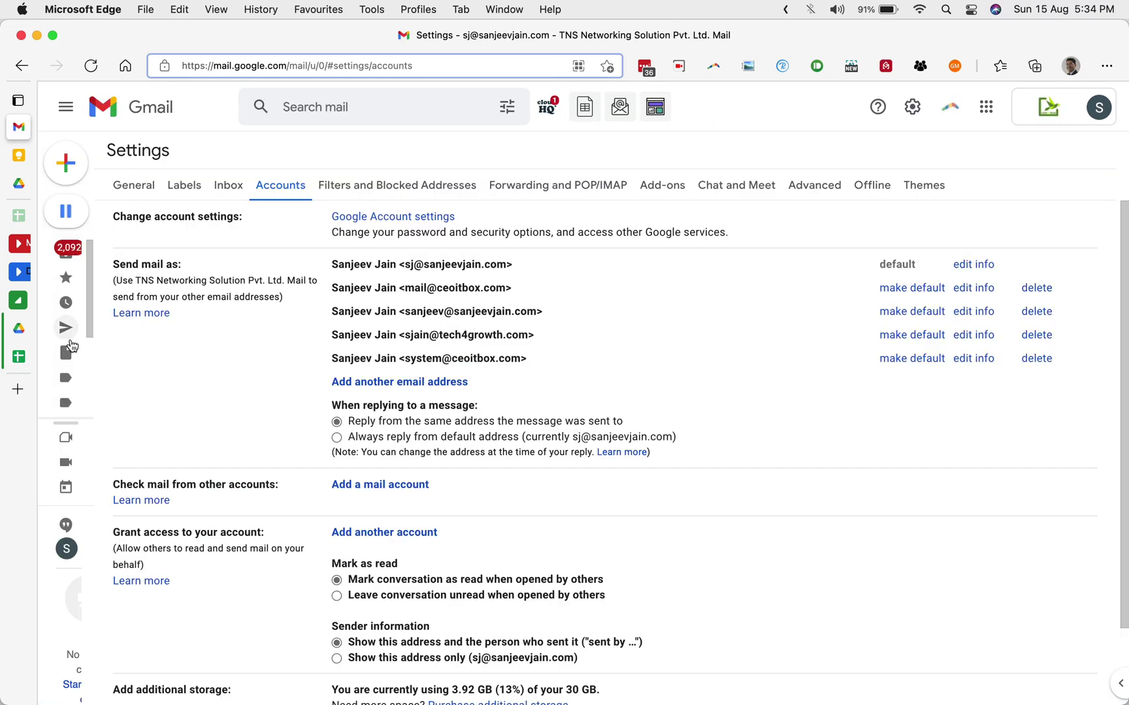
pyautogui.click(70, 333)
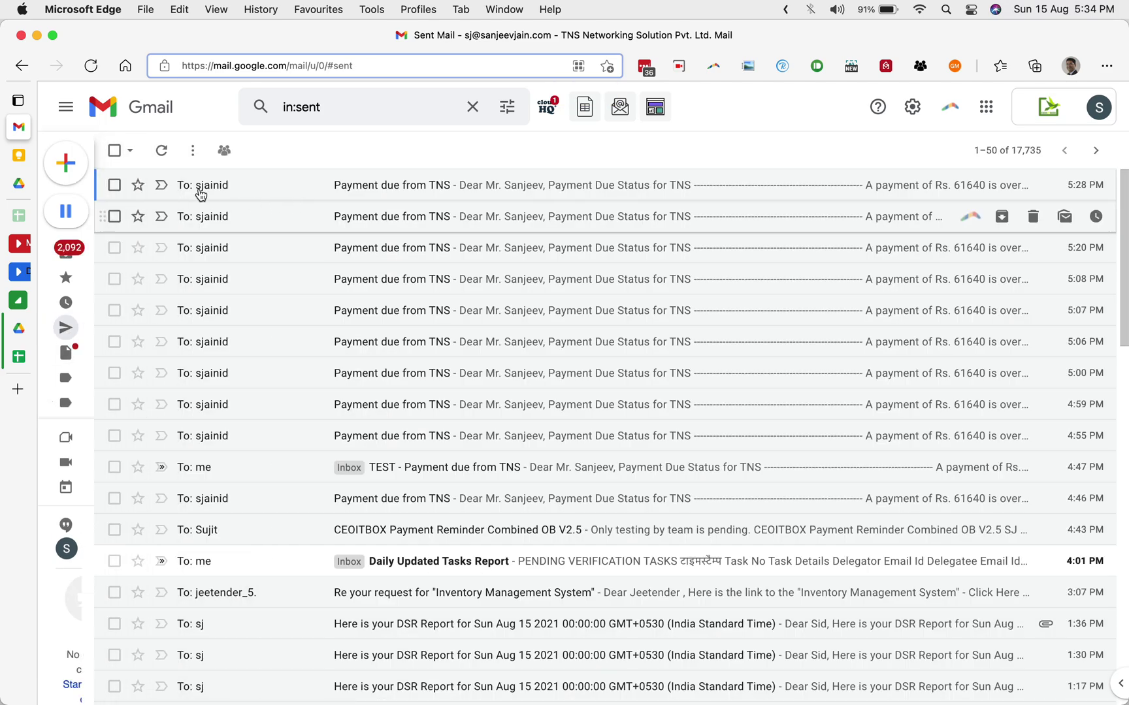
pyautogui.click(163, 155)
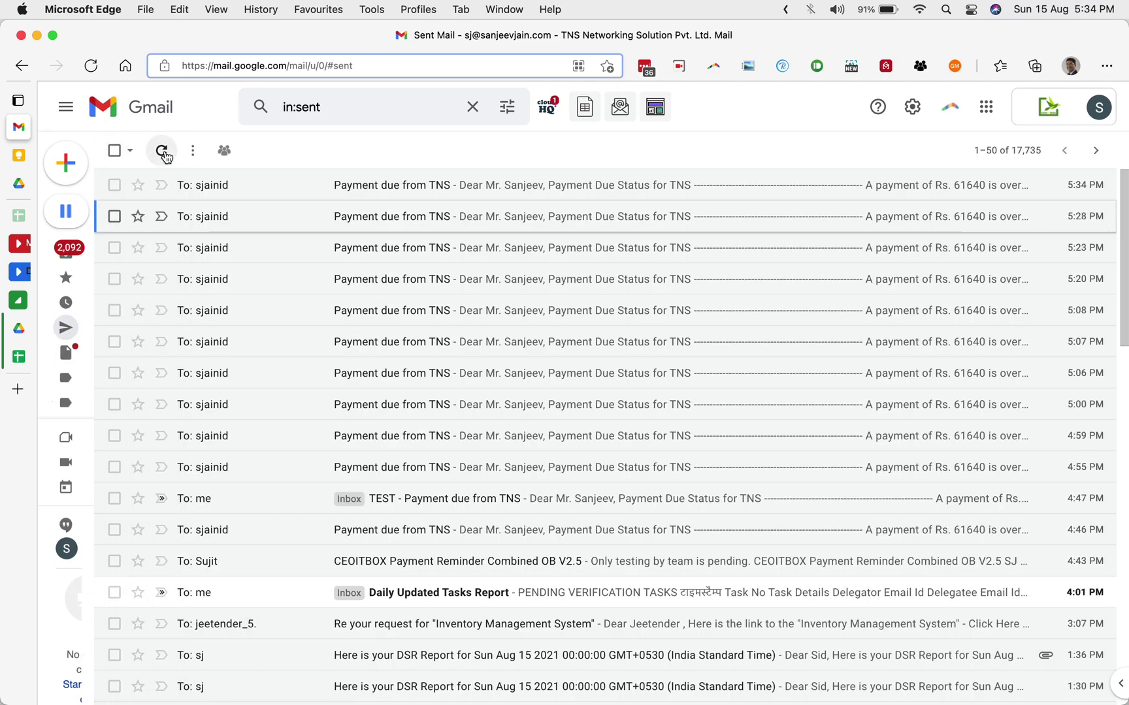
pyautogui.click(243, 193)
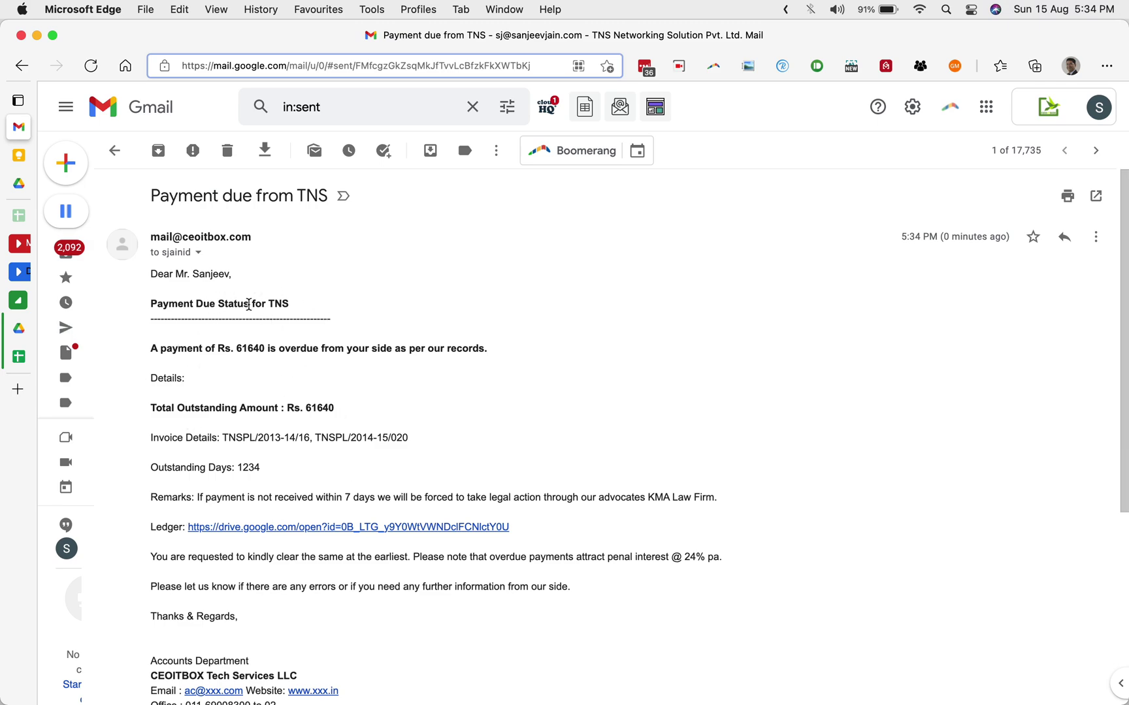
pyautogui.scroll(-5, 248, 307)
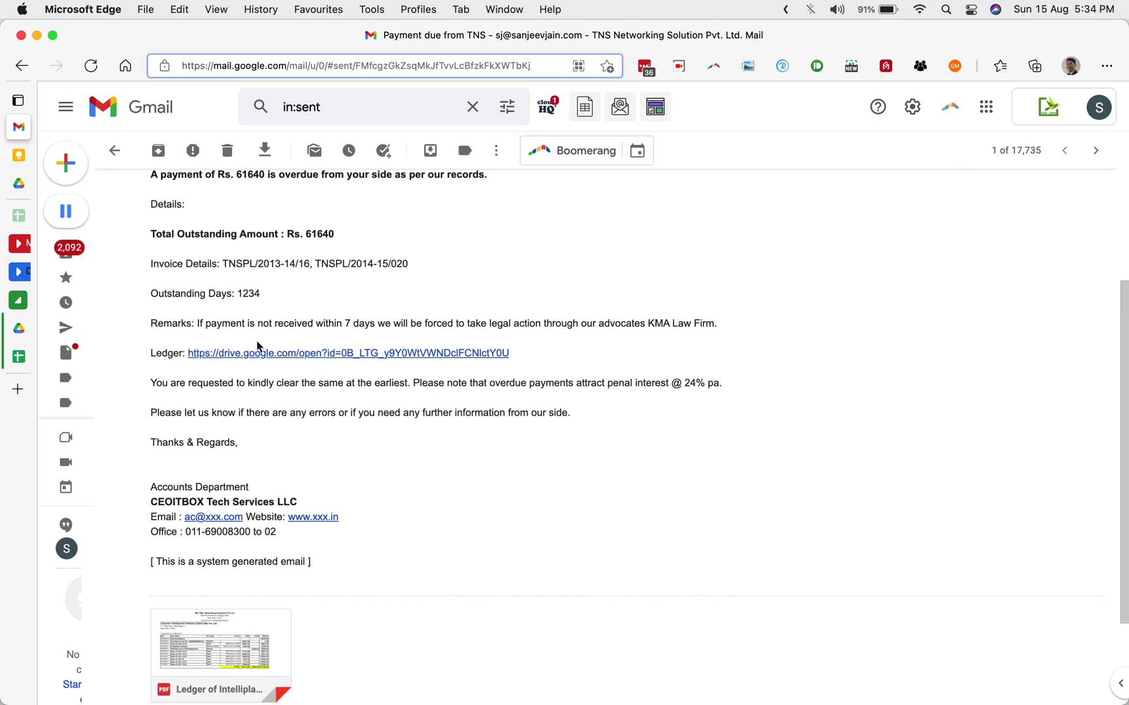
pyautogui.scroll(3, 260, 335)
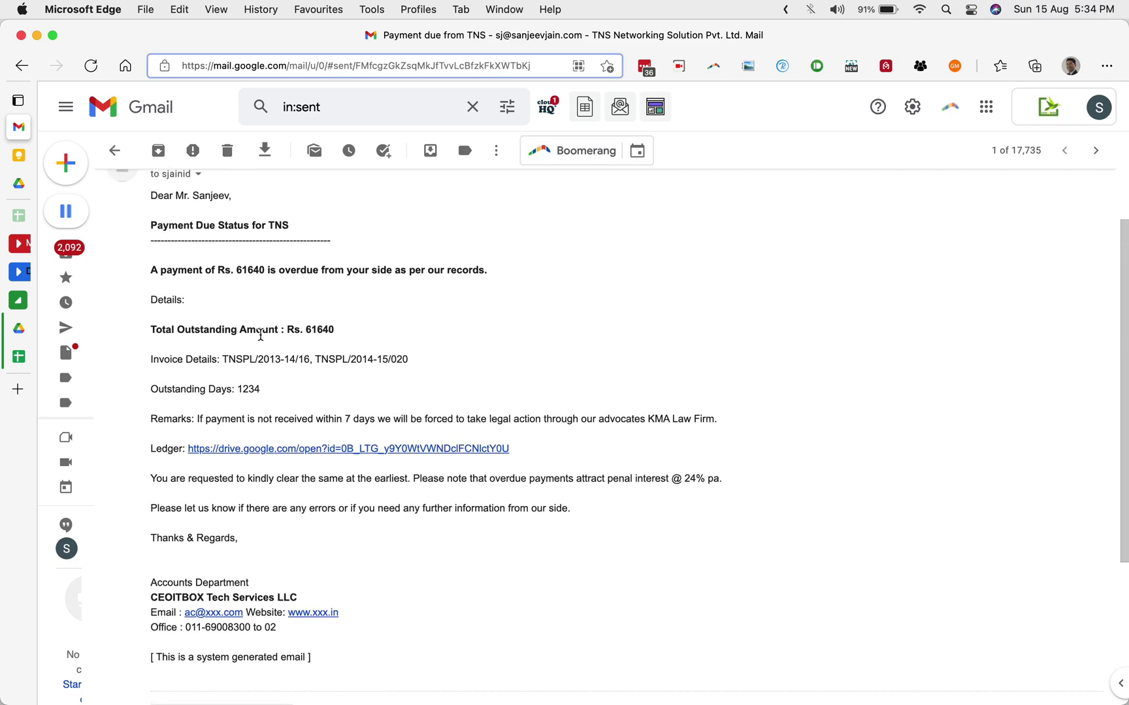
# Switch to WhatsApp Web, examine the full payment reminder and its ledger PDF attachment, and return to the sent email in Gmail
pyautogui.hotkey('ctrl', 'Right')
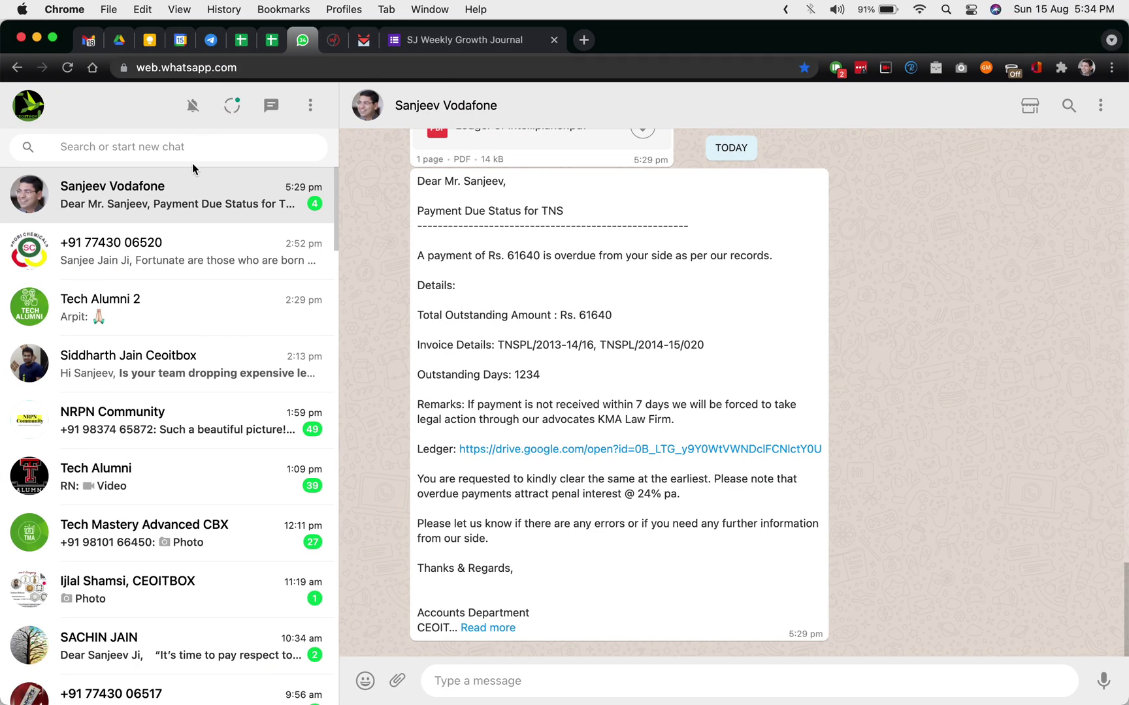
pyautogui.scroll(5, 507, 269)
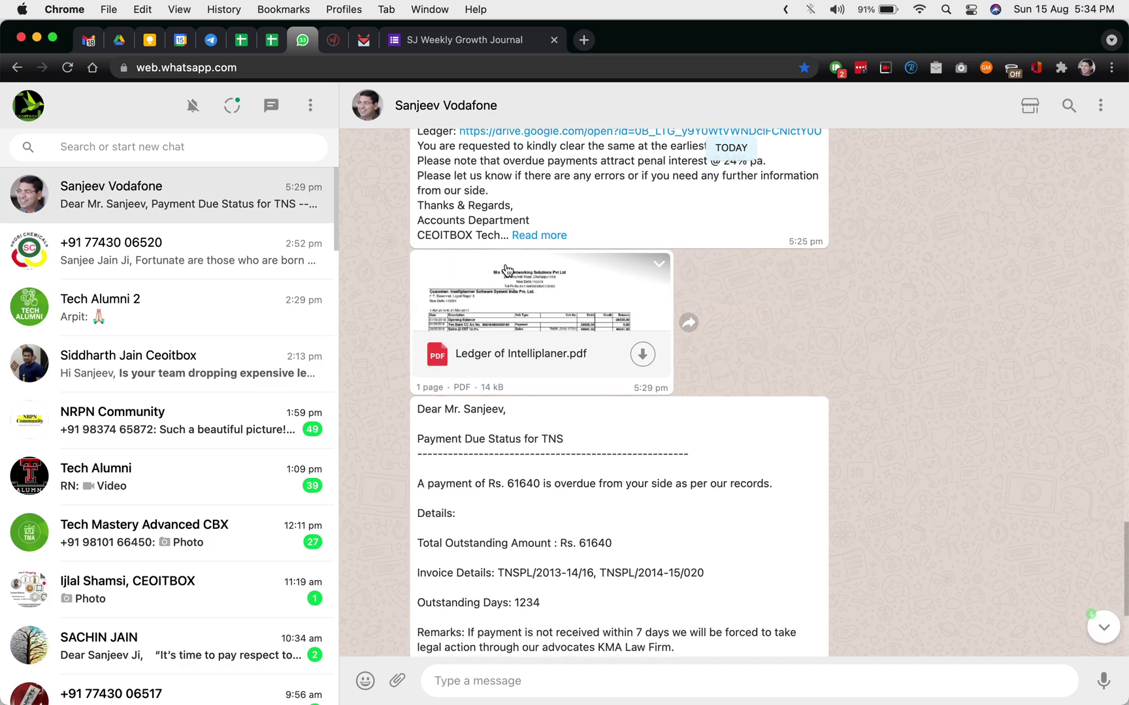
pyautogui.scroll(-4, 507, 270)
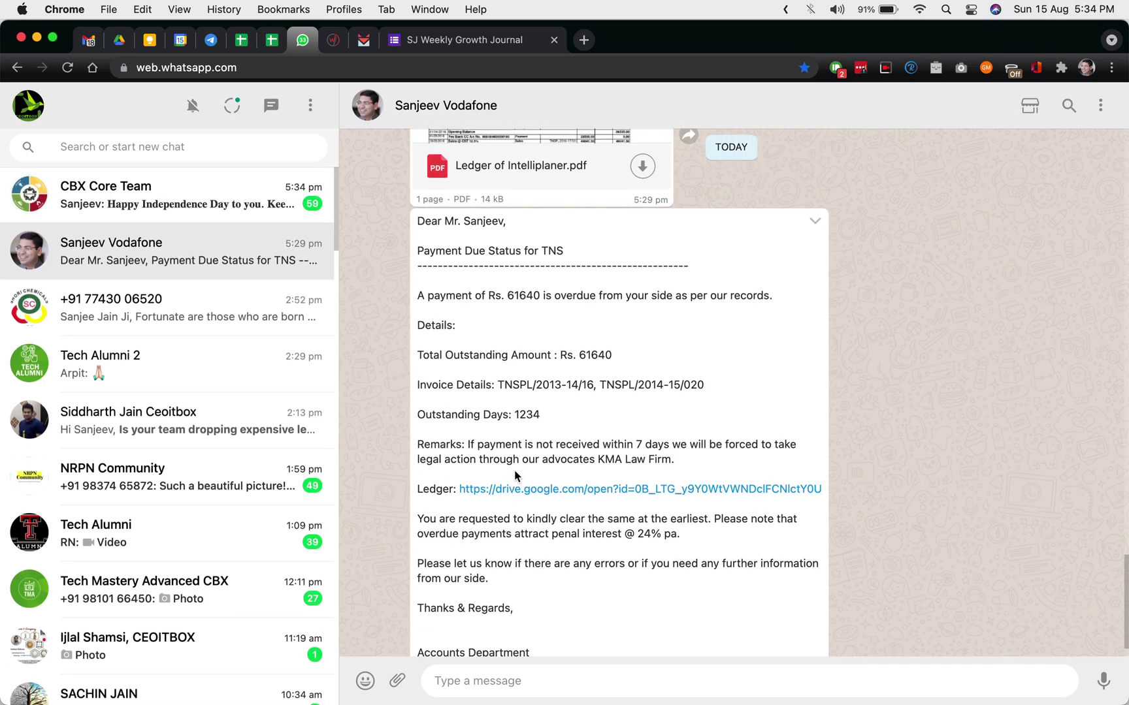
pyautogui.scroll(-1, 514, 470)
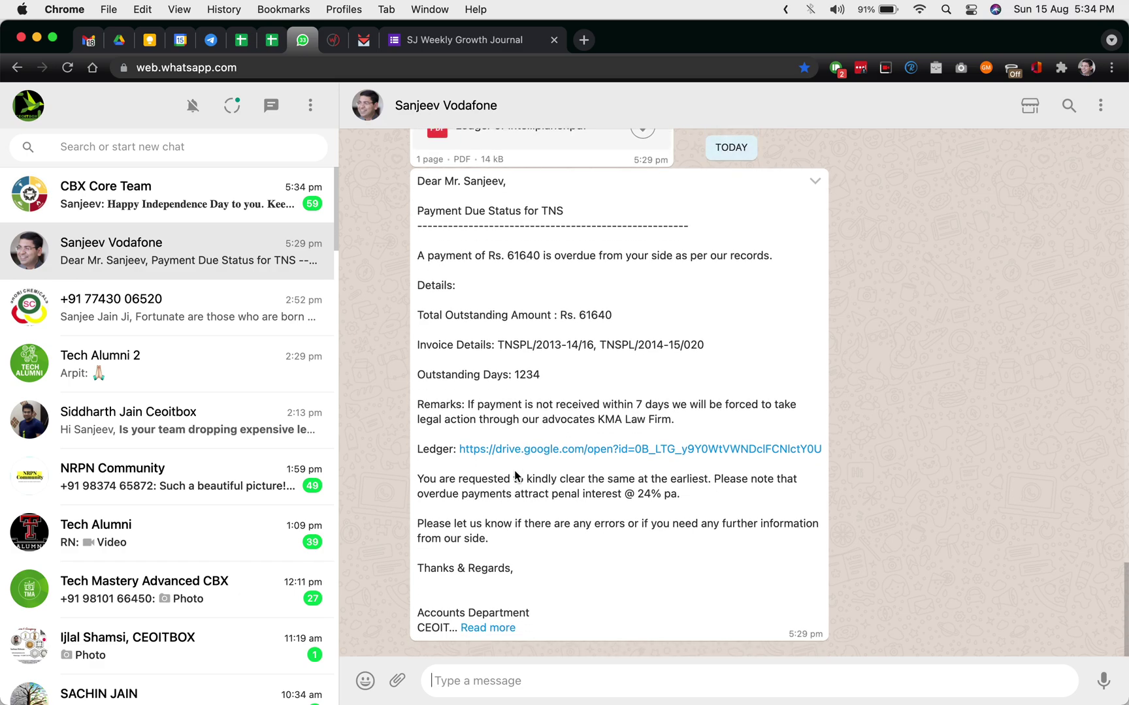
pyautogui.click(492, 629)
pyautogui.scroll(-1, 538, 562)
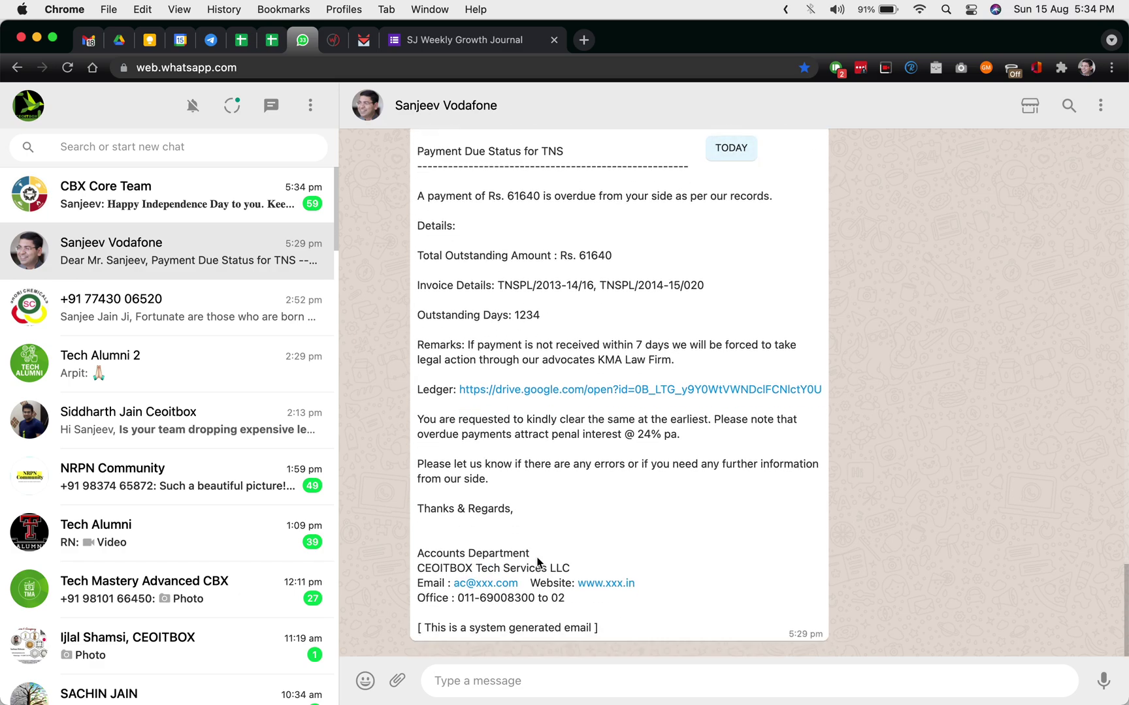
pyautogui.scroll(4, 537, 561)
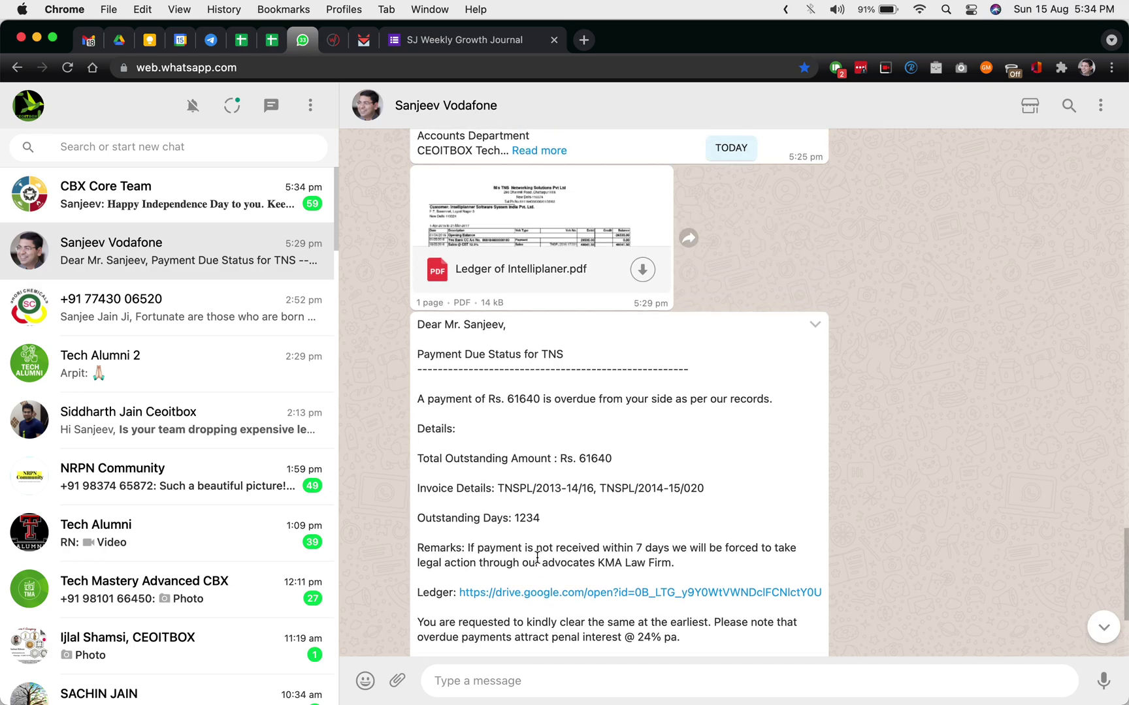
pyautogui.scroll(-4, 538, 558)
pyautogui.scroll(5, 509, 368)
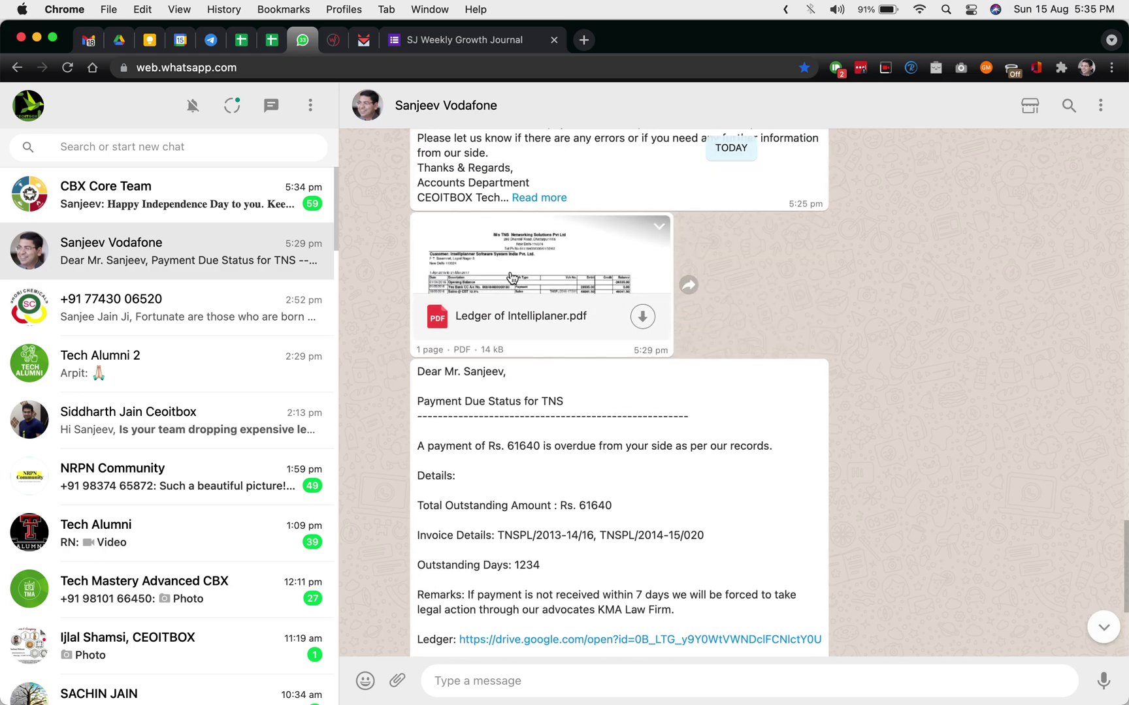
pyautogui.press('super+Tab')
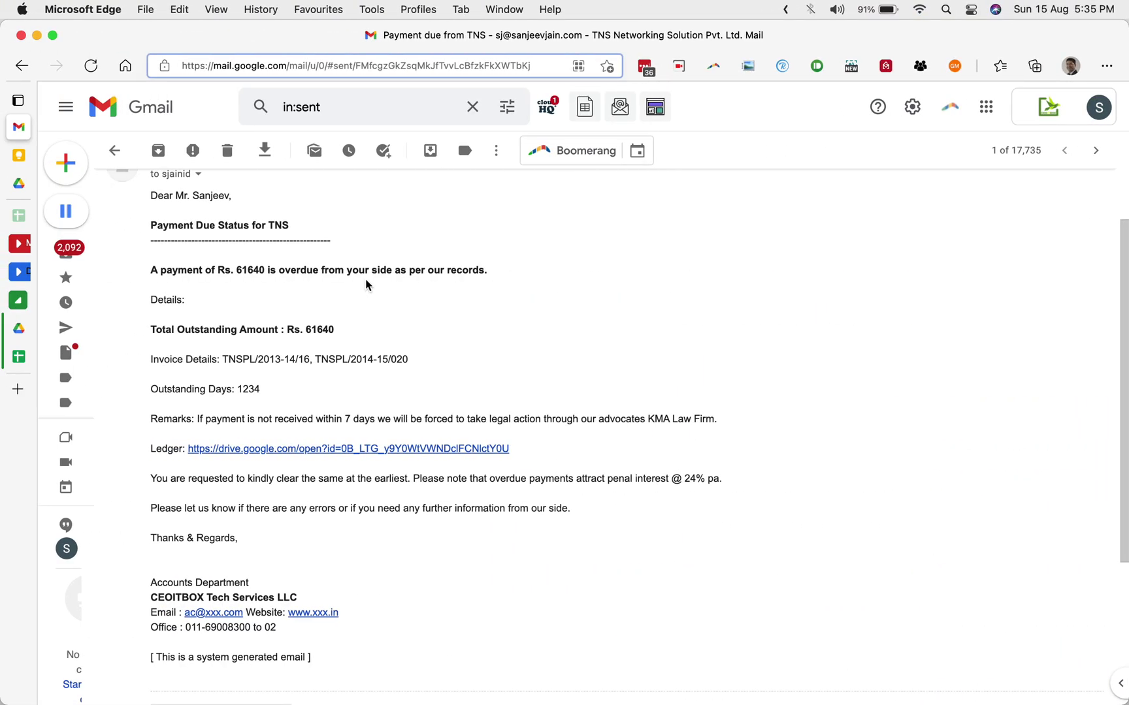